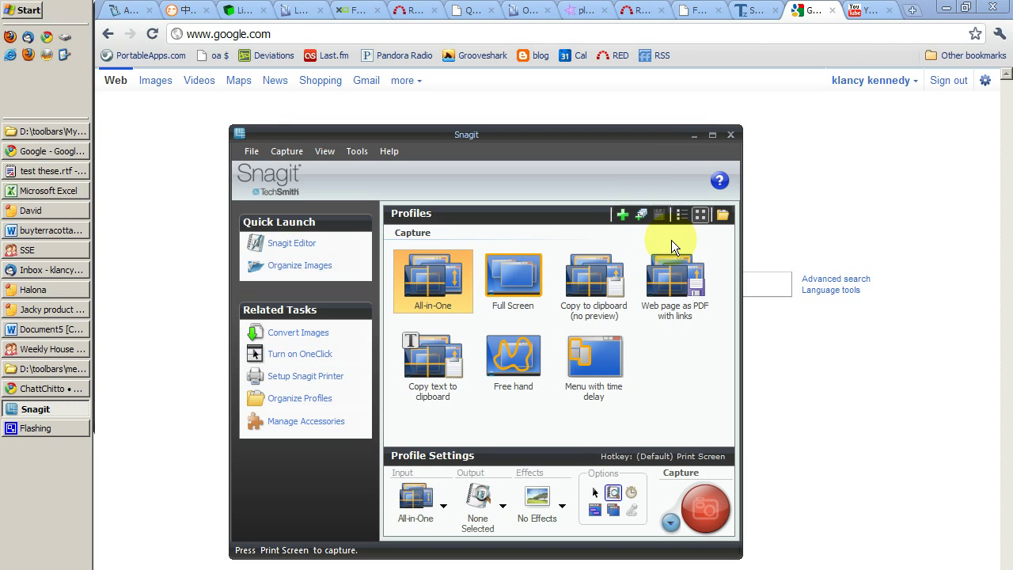
Step: Drag the Snagit capture window up and to the left over the Google page
drag(613, 134, 590, 108)
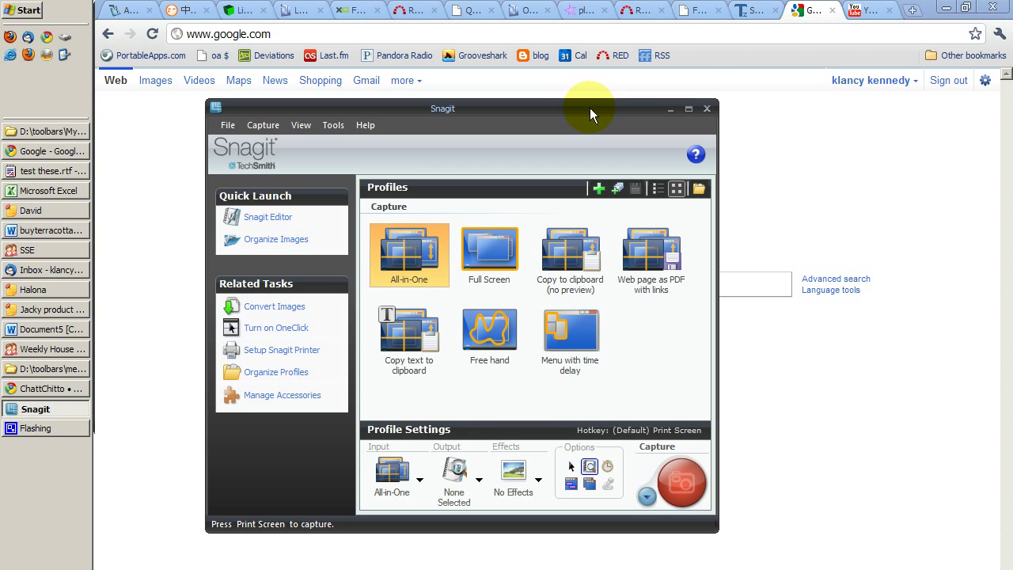
Step: Raise the Snagit window higher and select the All-in-One capture profile
drag(528, 110, 518, 79)
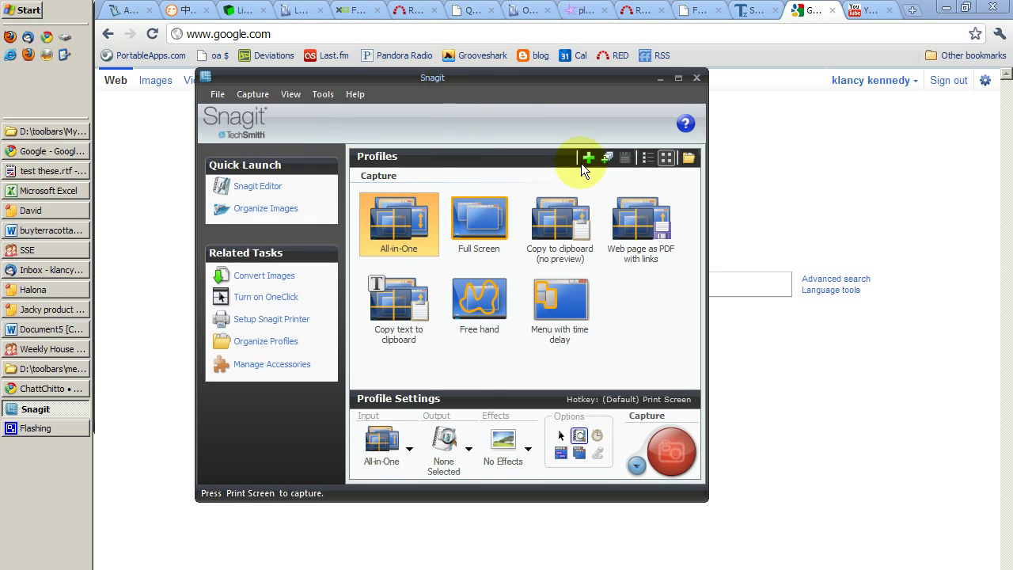
click(417, 208)
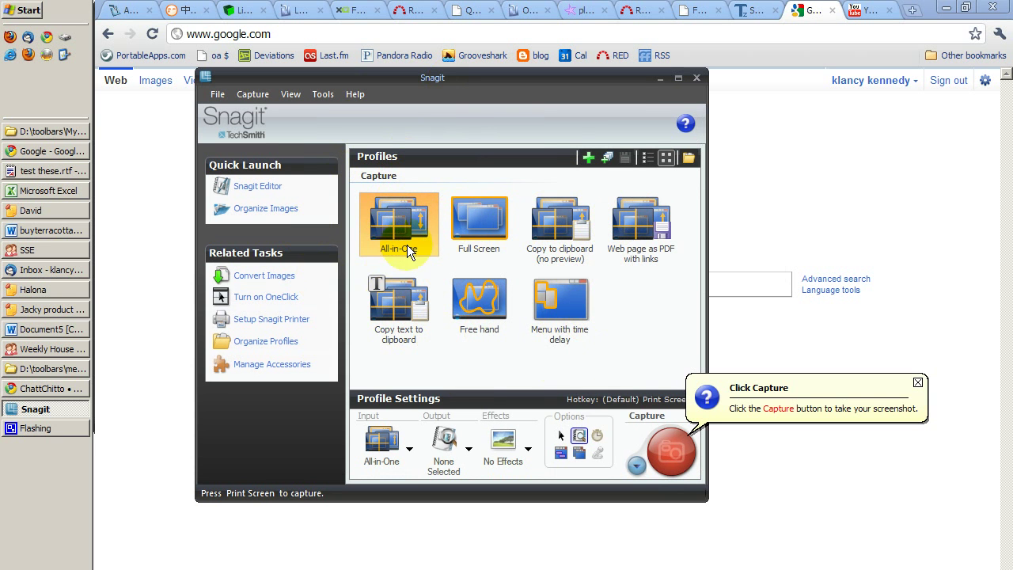
Step: Capture a 471 x 183 region around the Google logo into Snagit Editor
click(667, 450)
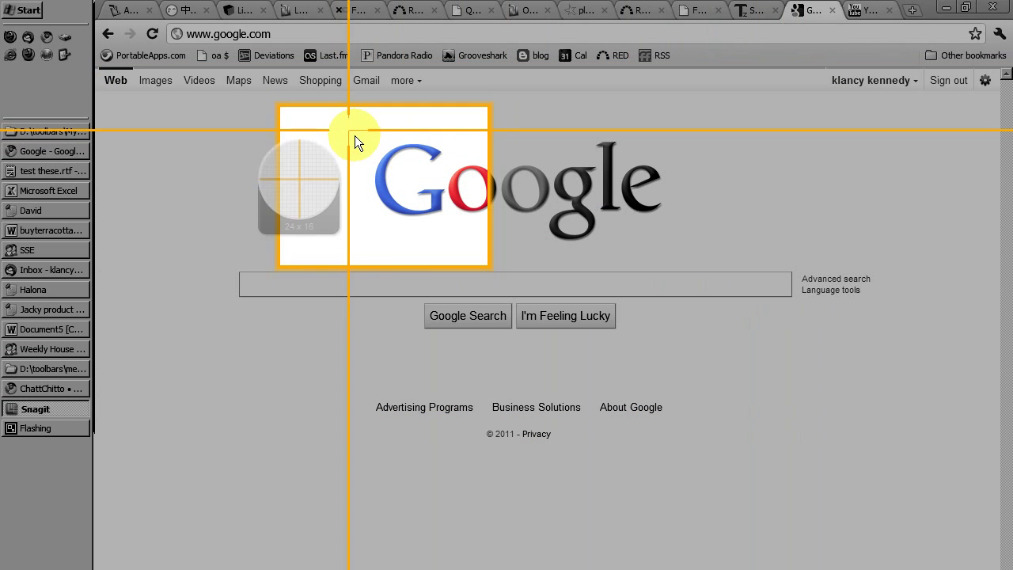
drag(329, 117, 702, 262)
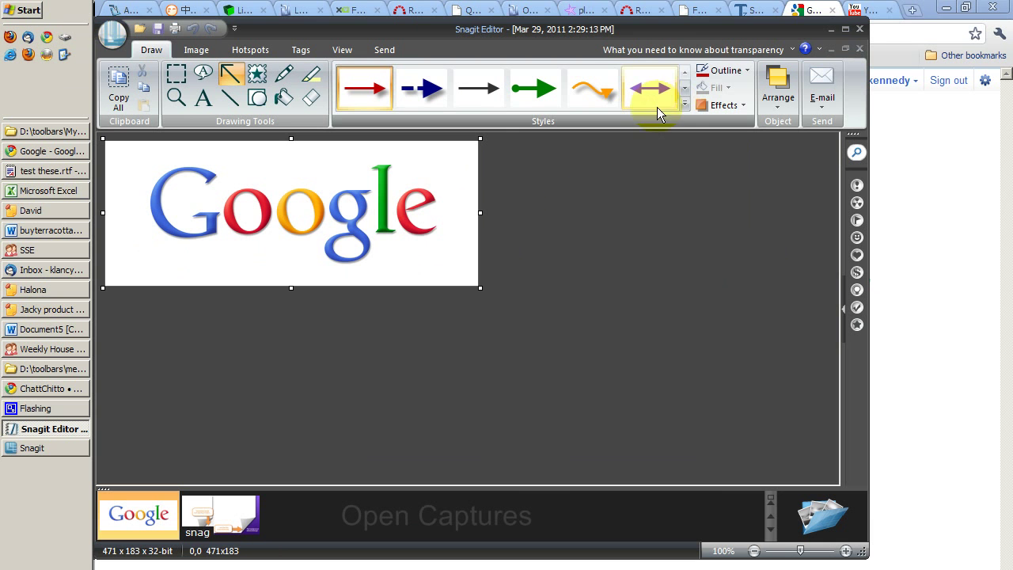
Step: Draw and delete three trial arrows on the logo, then enlarge the canvas to 800 x 383
drag(674, 31, 697, 31)
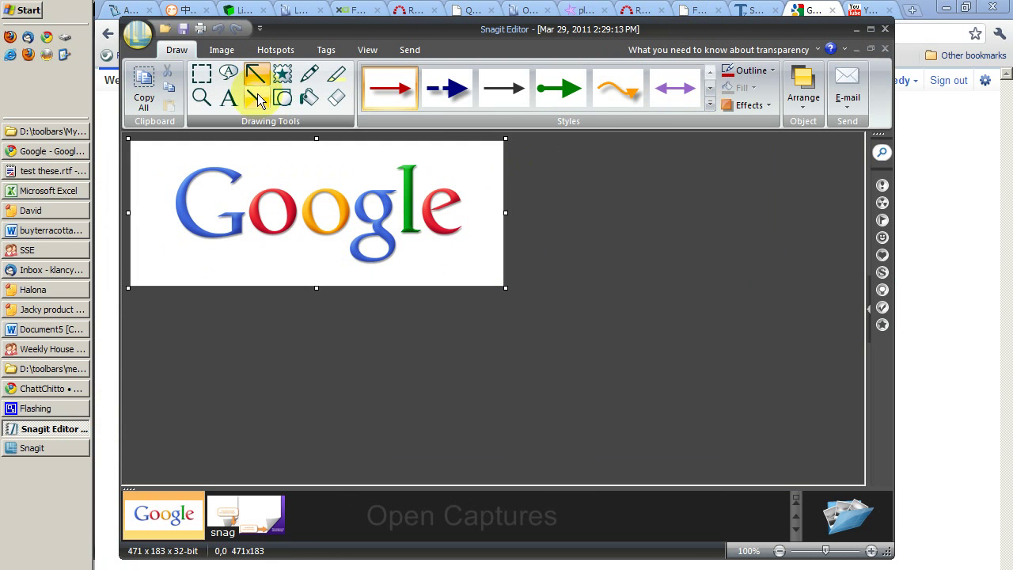
mouse_move(291, 186)
mouse_down()
mouse_move(375, 221)
mouse_move(426, 207)
mouse_move(325, 151)
mouse_move(160, 147)
mouse_move(148, 174)
mouse_move(194, 268)
mouse_move(427, 281)
mouse_move(452, 181)
mouse_move(351, 156)
mouse_move(325, 162)
mouse_up()
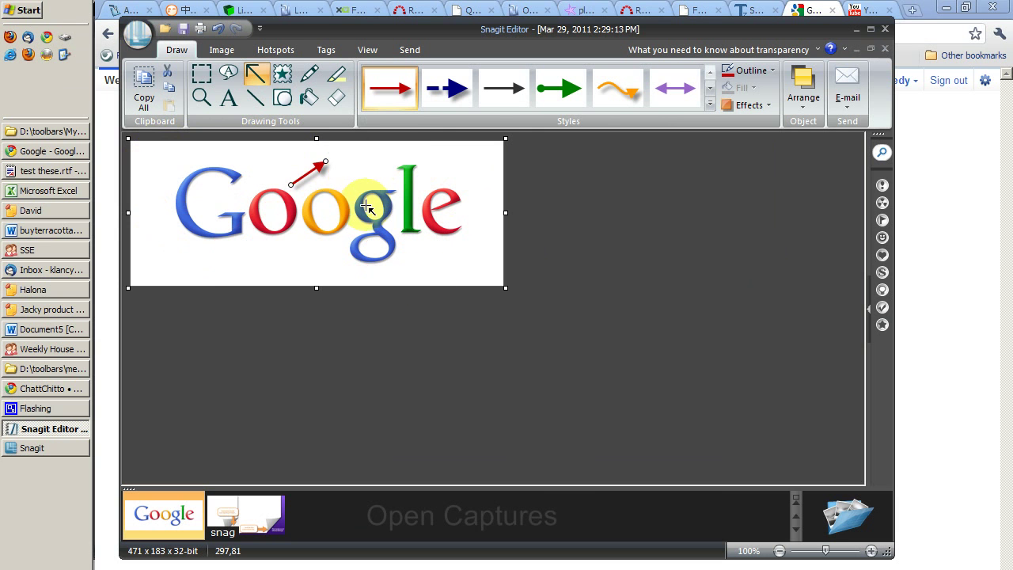
key(Delete)
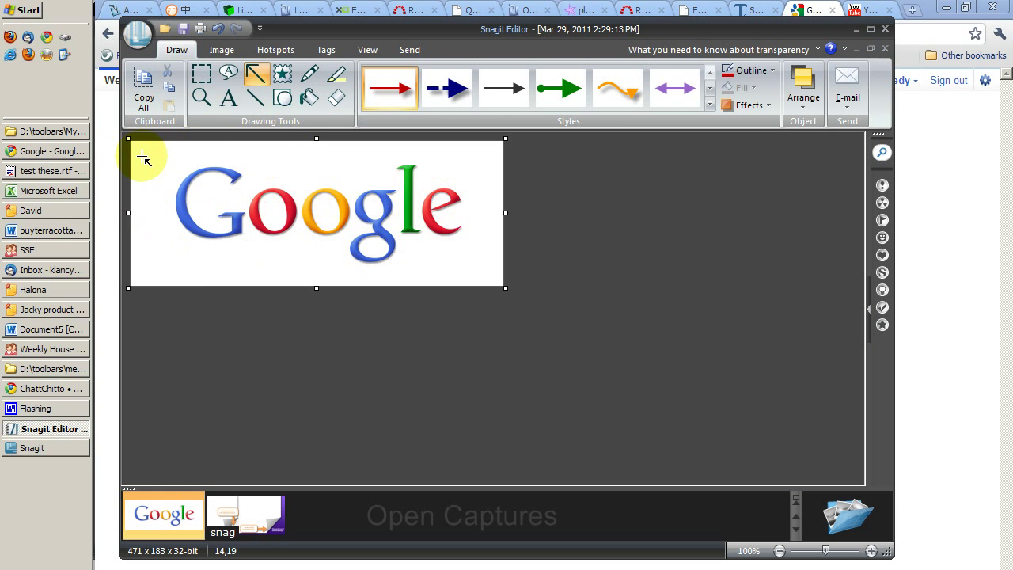
mouse_move(149, 164)
mouse_down()
mouse_move(475, 171)
mouse_move(441, 268)
mouse_up()
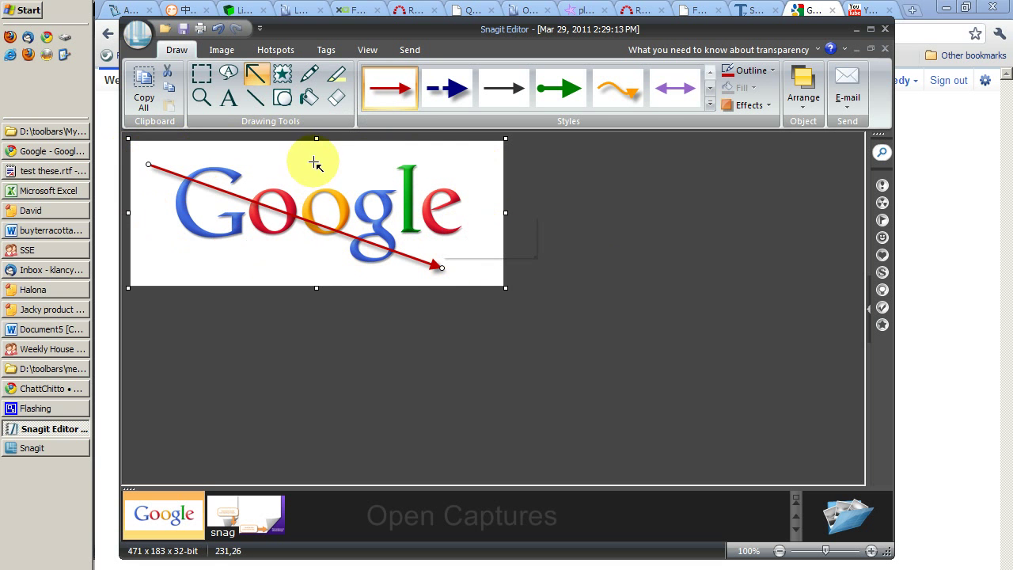
key(Delete)
drag(161, 262, 385, 163)
key(Delete)
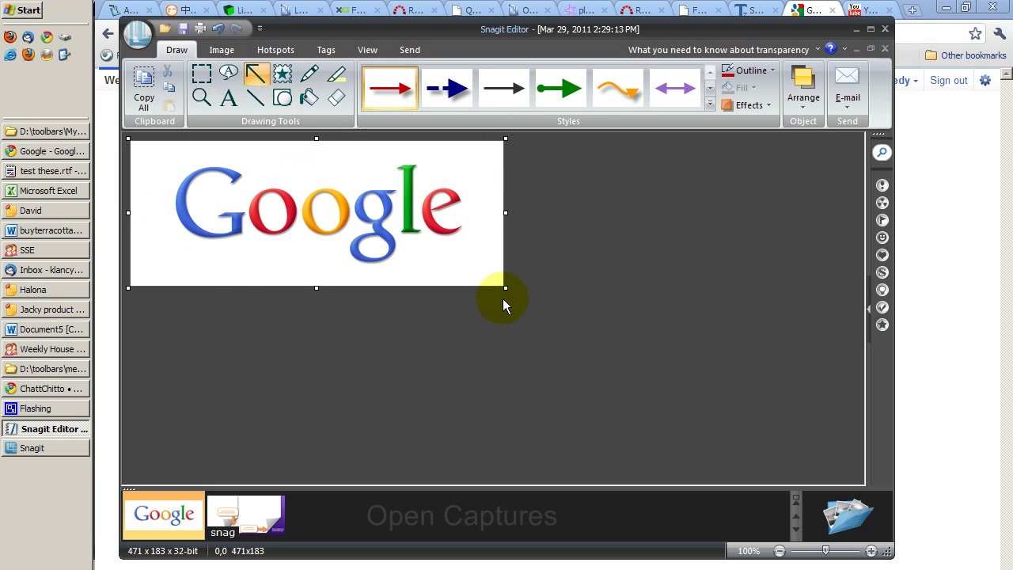
drag(506, 289, 767, 448)
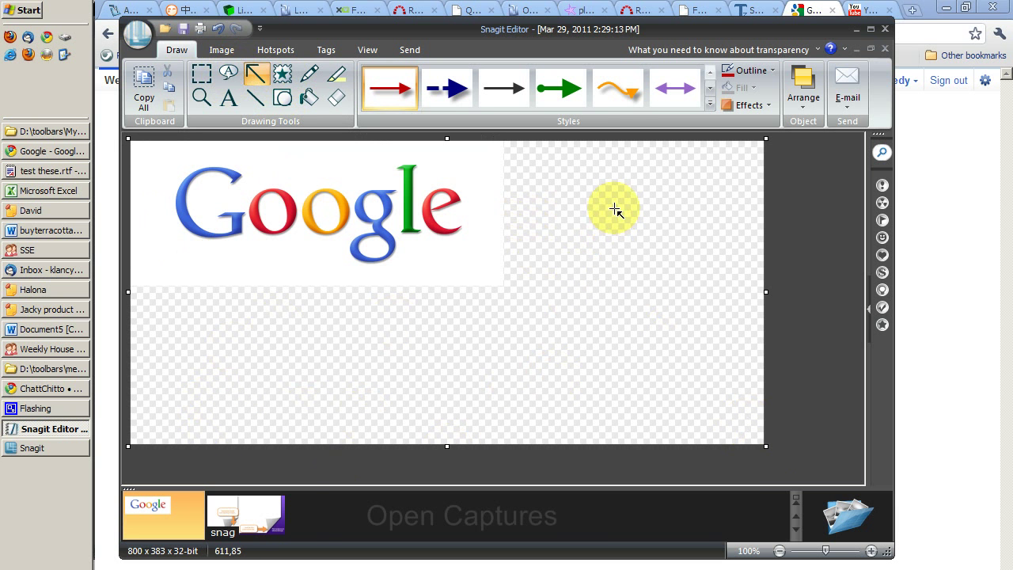
Step: Select the logo's final 'e' and shift it slightly right using drags and arrow-key nudges
click(206, 75)
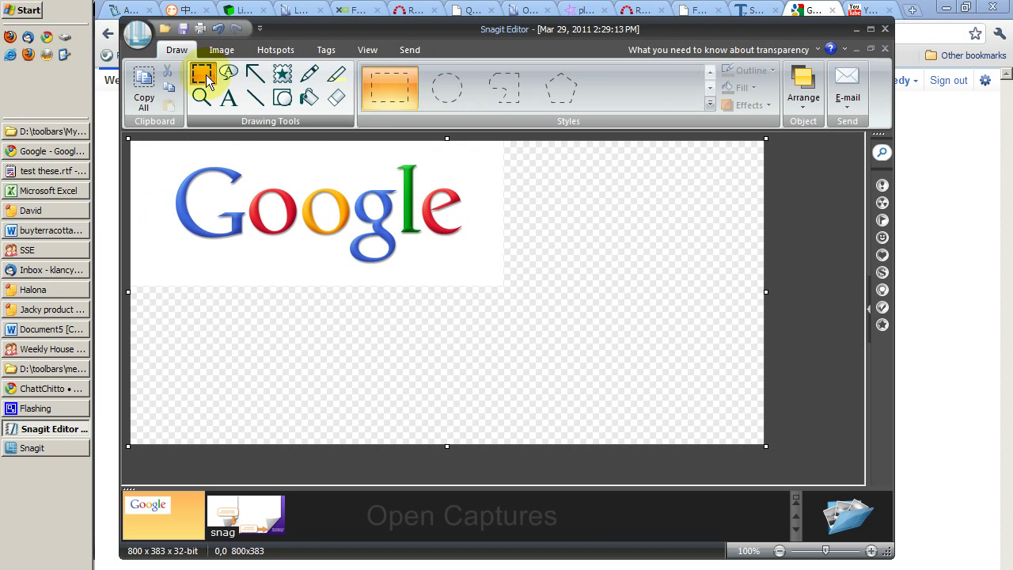
drag(473, 250, 418, 175)
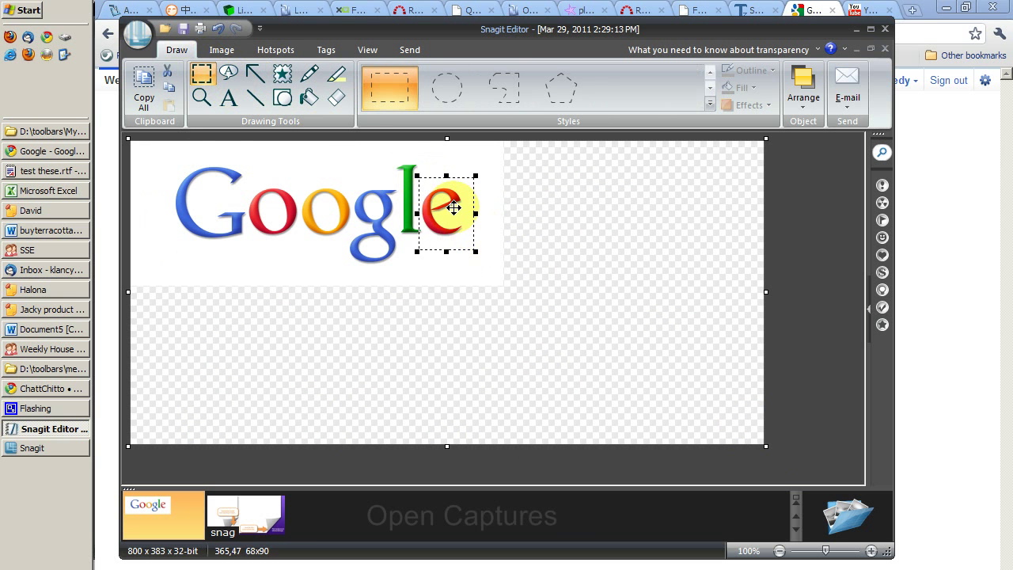
drag(449, 211, 448, 188)
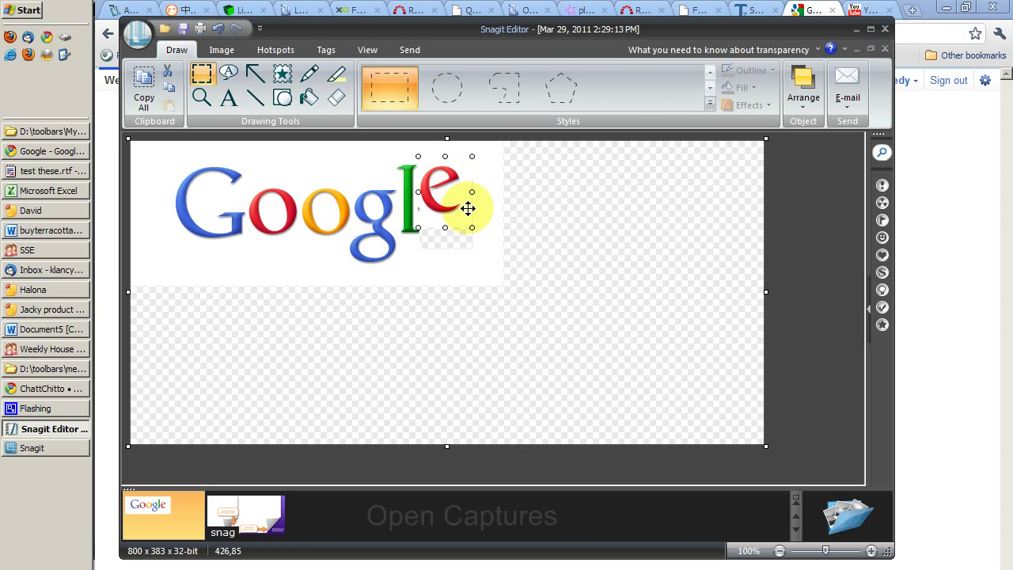
key(Down)
key(Down)
key(Down)
key(Down)
key(Down)
key(Down)
key(Down)
key(Down)
key(Down)
key(Down)
key(Down)
key(Down)
key(Down)
key(Down)
key(Down)
key(Down)
key(Down)
key(Down)
key(Down)
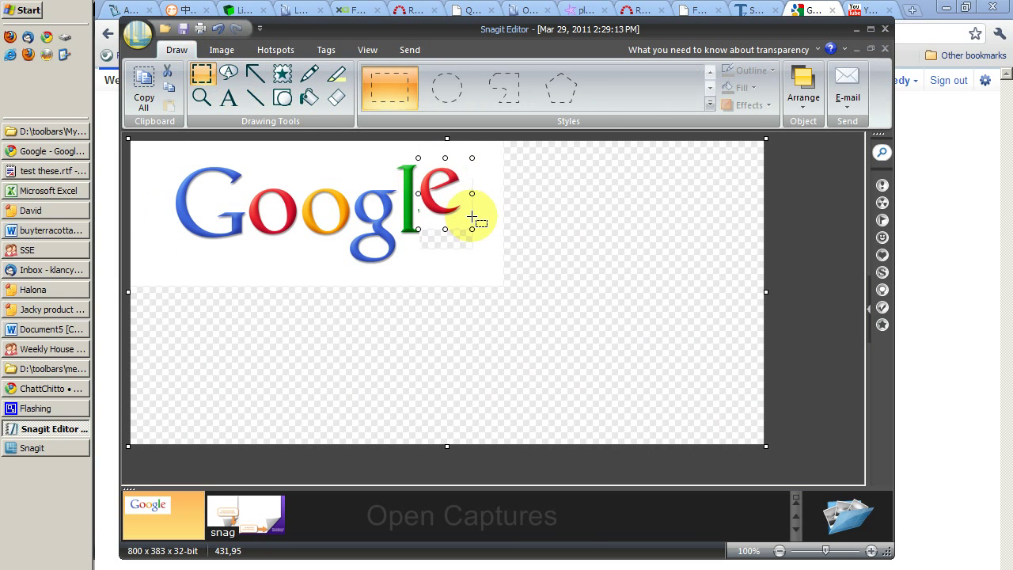
key(Down)
key(Down)
key(Down)
key(Down)
key(Down)
key(Down)
key(Down)
key(Down)
key(Down)
key(Down)
key(Down)
key(Down)
key(Down)
key(Down)
key(Down)
key(Down)
key(Down)
key(Down)
key(Down)
key(Down)
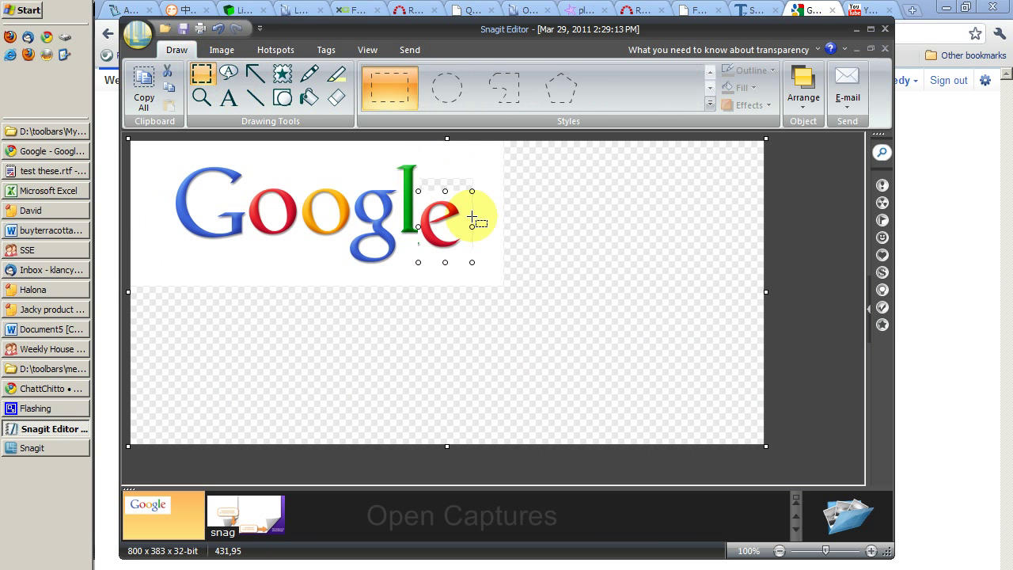
key(Up)
key(Up)
key(Up)
key(Up)
key(Up)
key(Up)
key(Up)
key(Up)
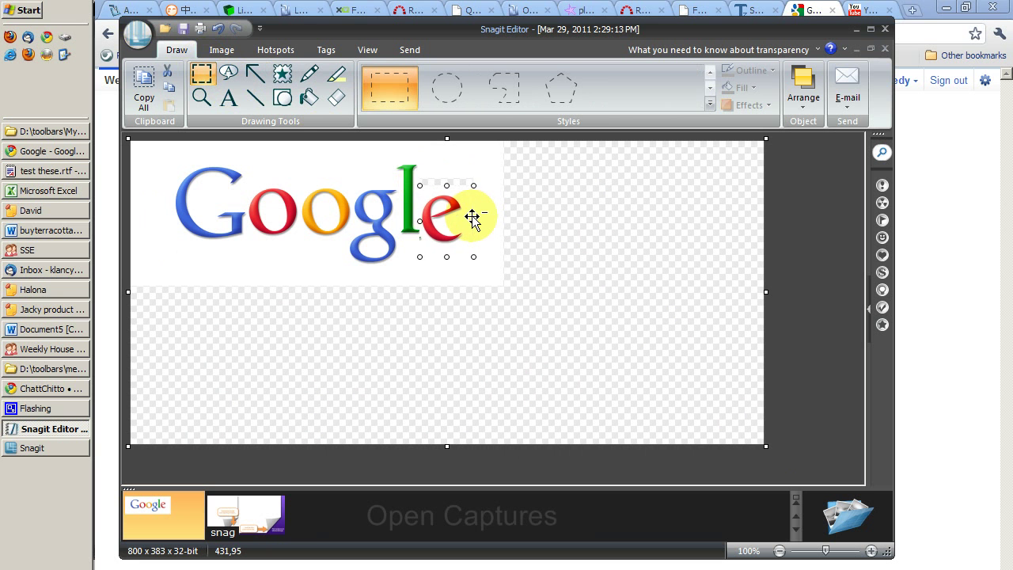
key(Right)
key(Right)
key(Right)
key(Up)
key(Up)
key(Up)
key(Up)
key(Up)
key(Up)
key(Up)
key(Up)
key(Up)
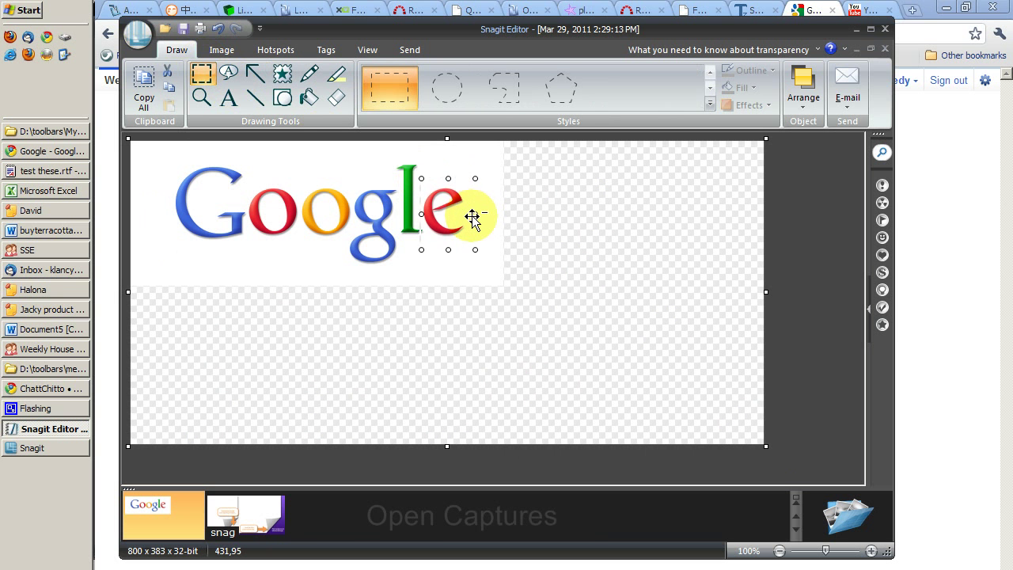
key(Right)
key(Right)
key(Right)
key(Right)
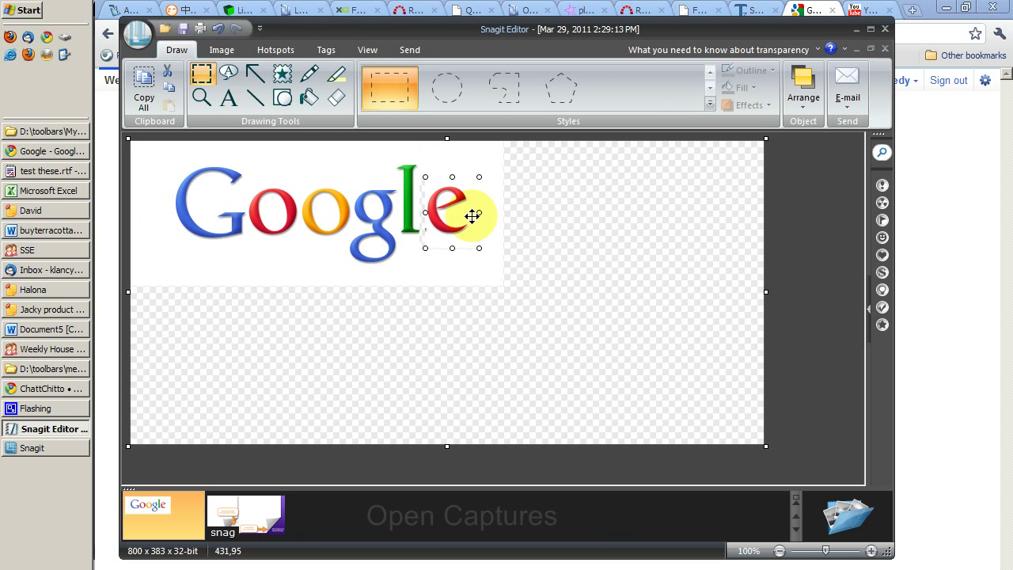
key(Right)
key(Right)
key(Right)
key(Right)
key(Right)
key(Right)
key(Right)
key(Right)
key(Right)
key(Right)
key(Right)
key(Right)
key(Right)
key(Right)
key(Down)
key(Down)
mouse_move(462, 207)
mouse_down()
mouse_move(476, 204)
mouse_move(444, 204)
mouse_move(468, 205)
mouse_up()
Step: Dismiss the e's context menu and switch to the Callout tool with its first row of styles
right_click(467, 205)
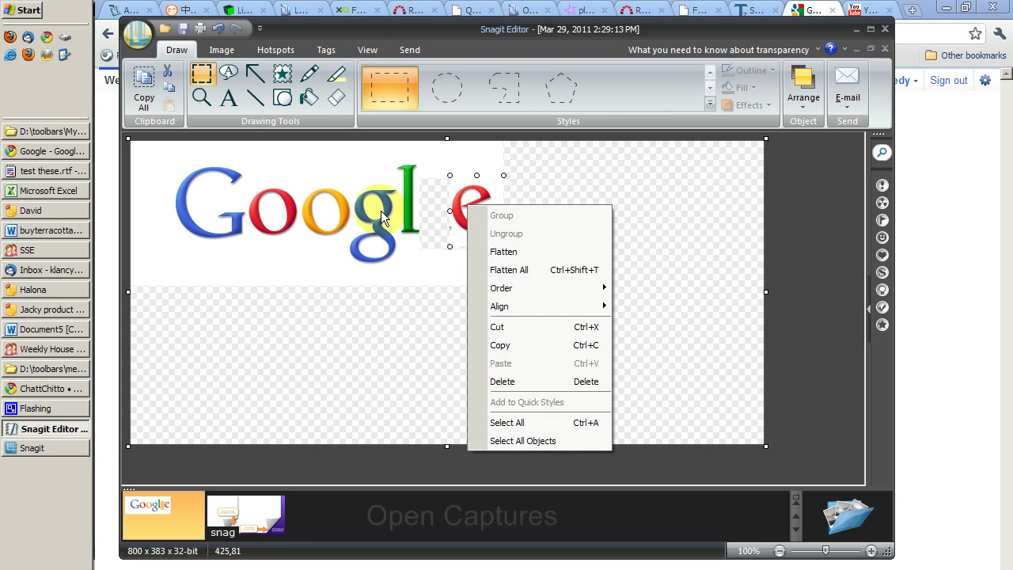
click(204, 75)
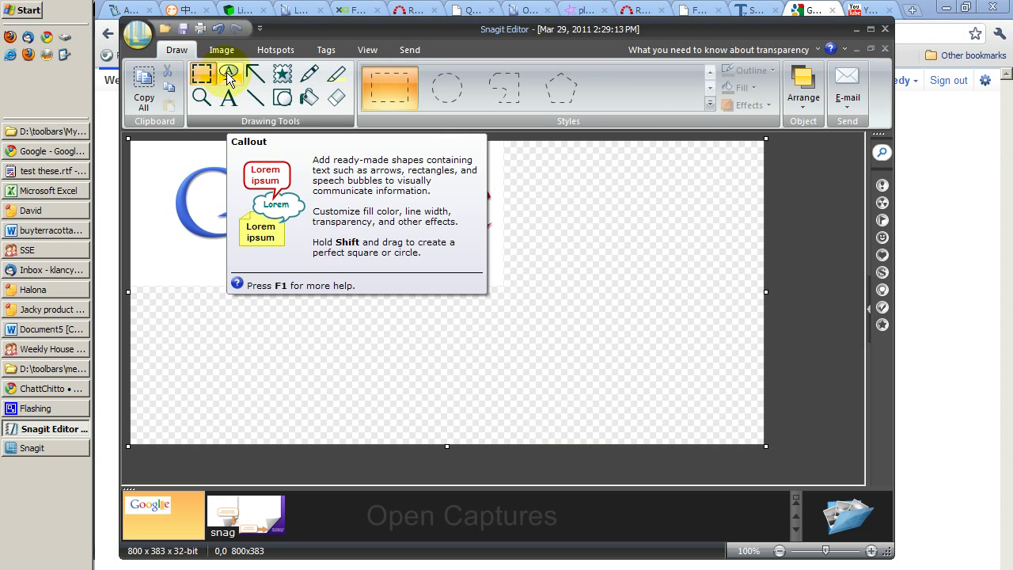
click(229, 74)
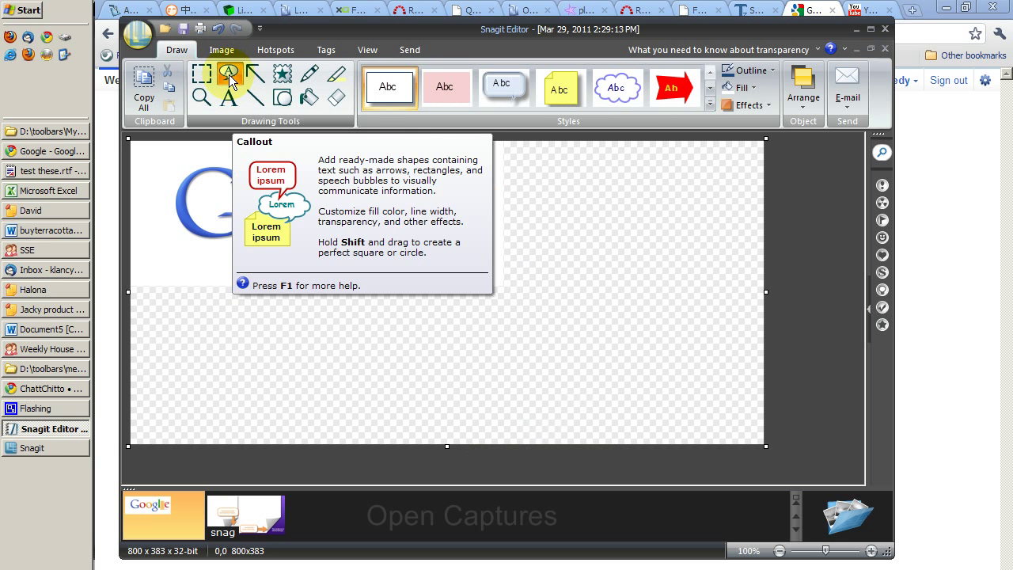
click(200, 72)
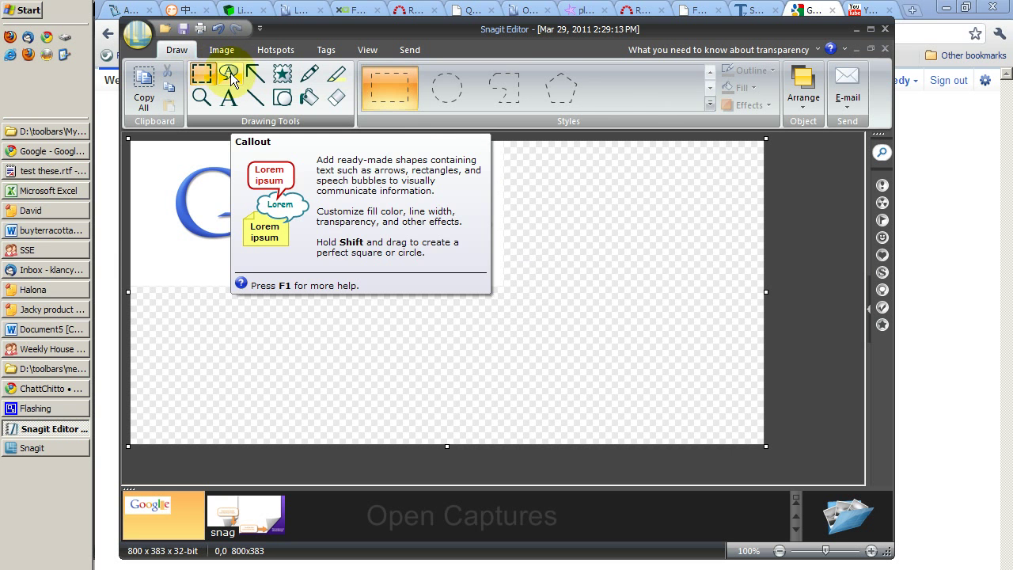
click(230, 73)
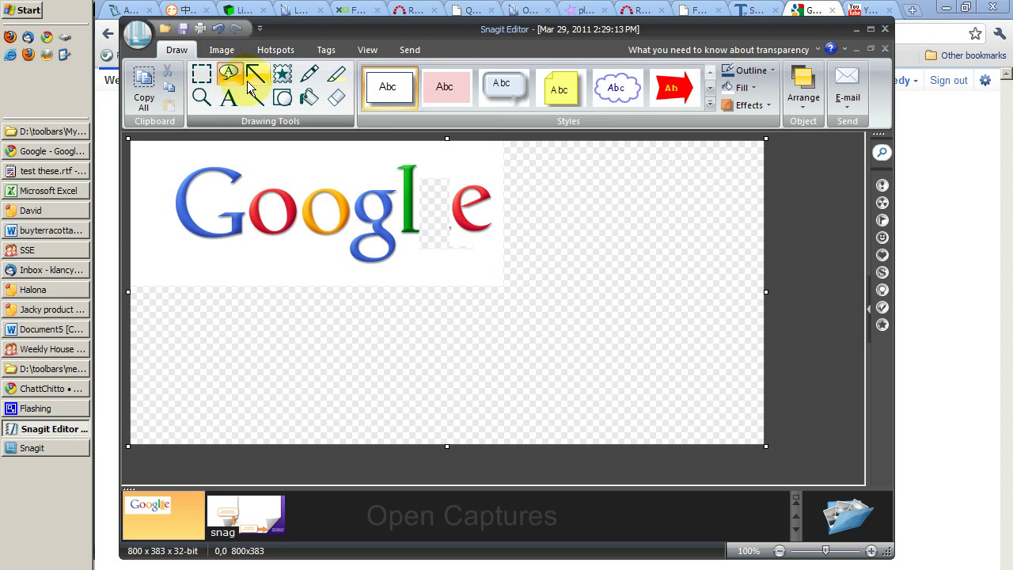
click(712, 87)
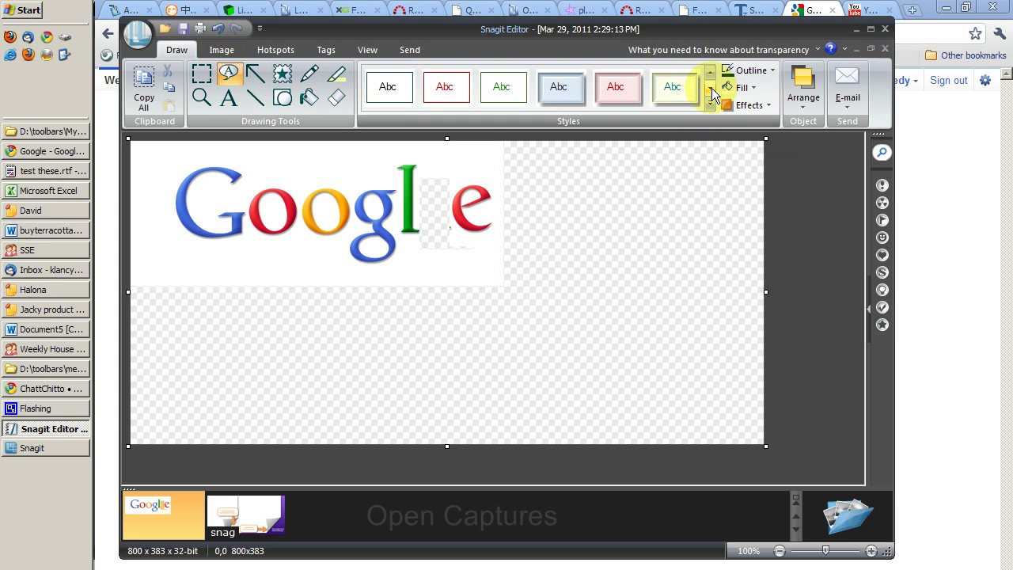
click(709, 72)
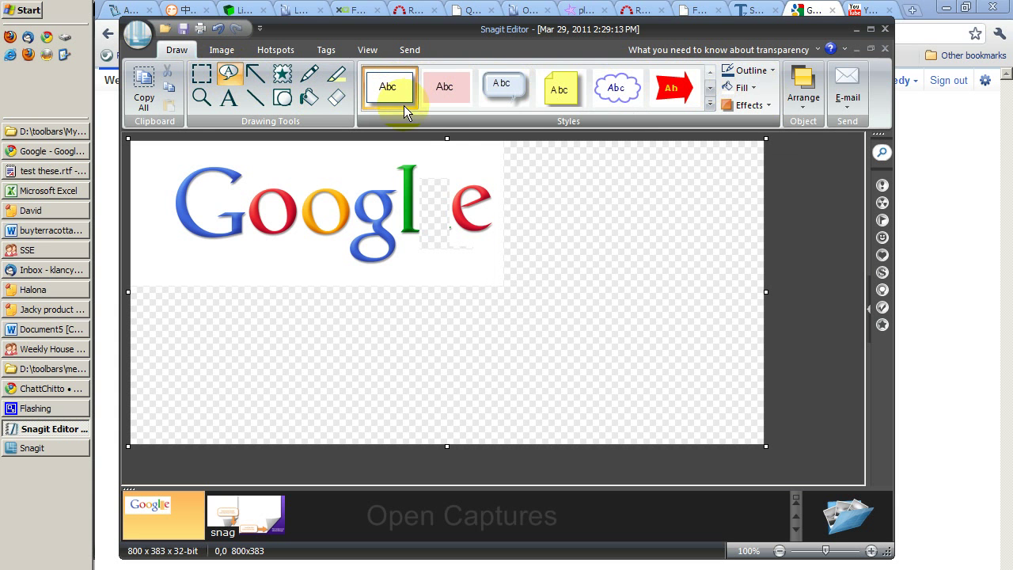
Step: Drag out an empty callout box in the transparent area right of the logo
drag(524, 166, 700, 245)
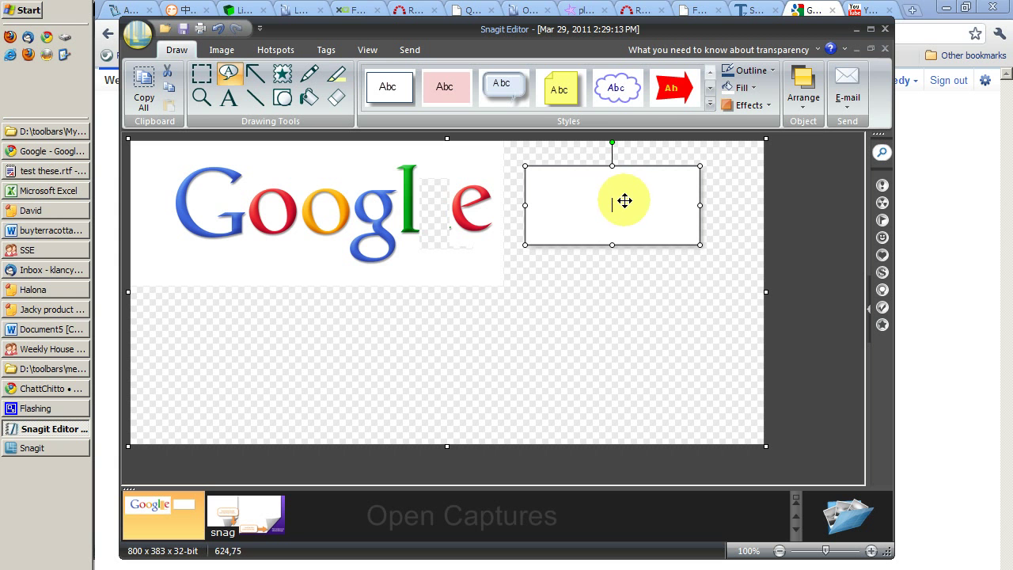
Step: Type "Move the 'e' to the right a little bit." into the callout and place it beside the e
click(606, 203)
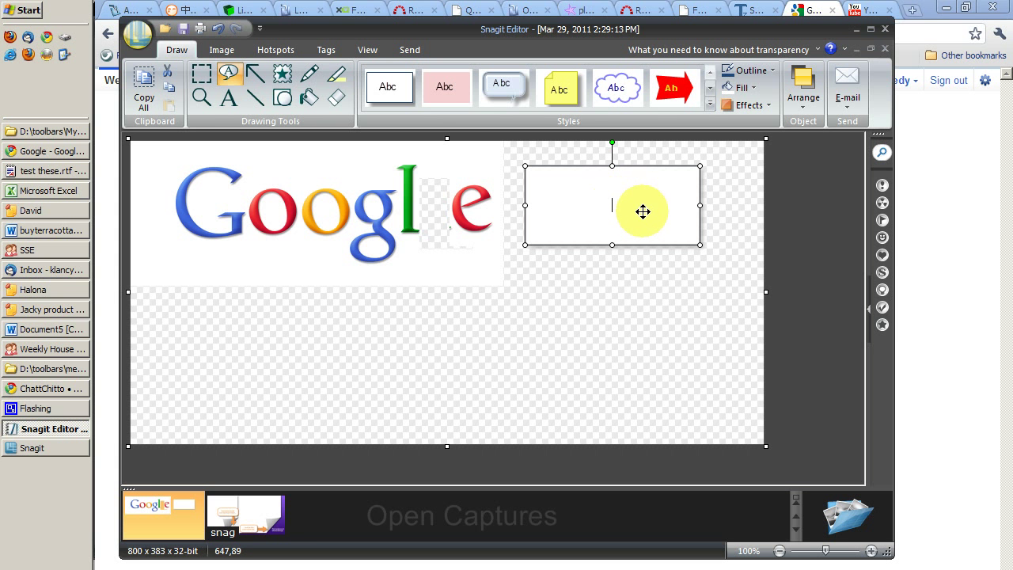
text(Move the 'e' to the )
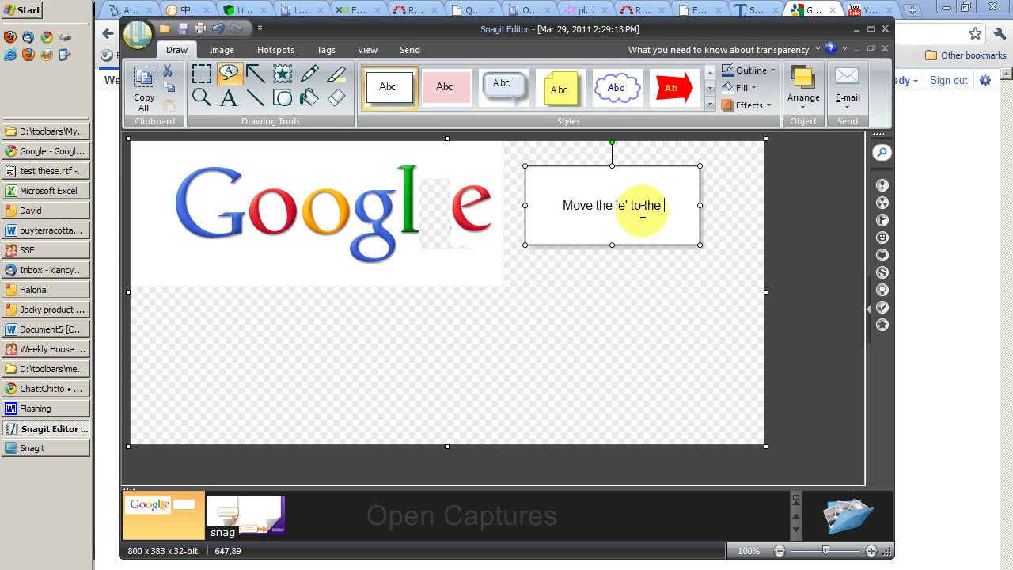
text(right a little bit.)
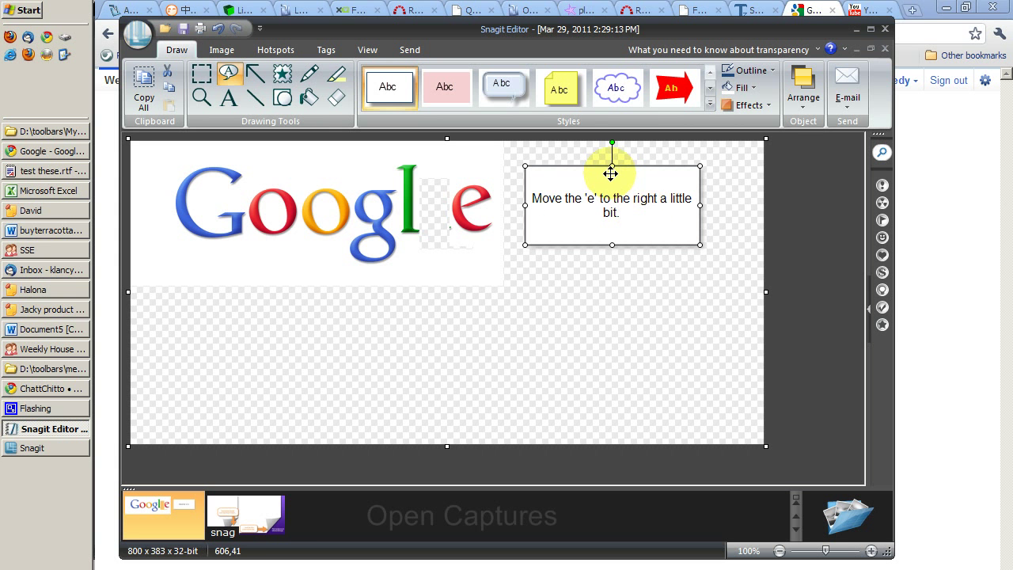
drag(572, 174, 623, 266)
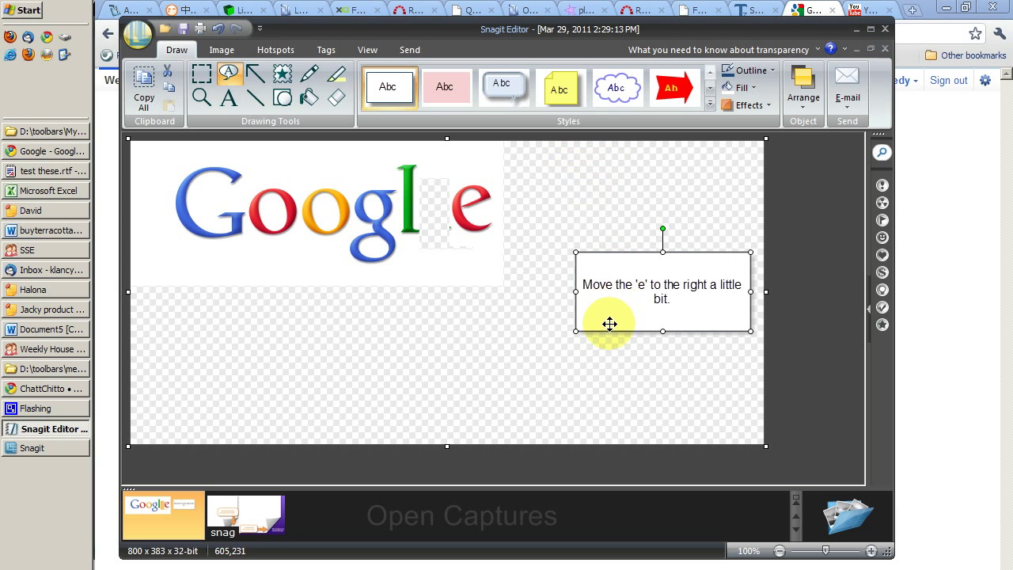
drag(614, 321, 544, 238)
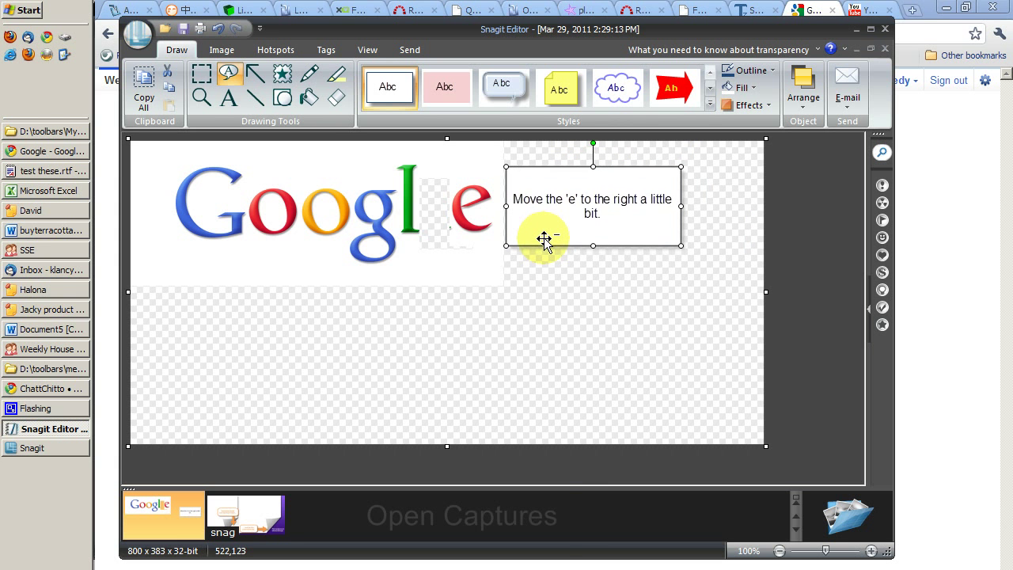
key(Right)
key(Right)
key(Right)
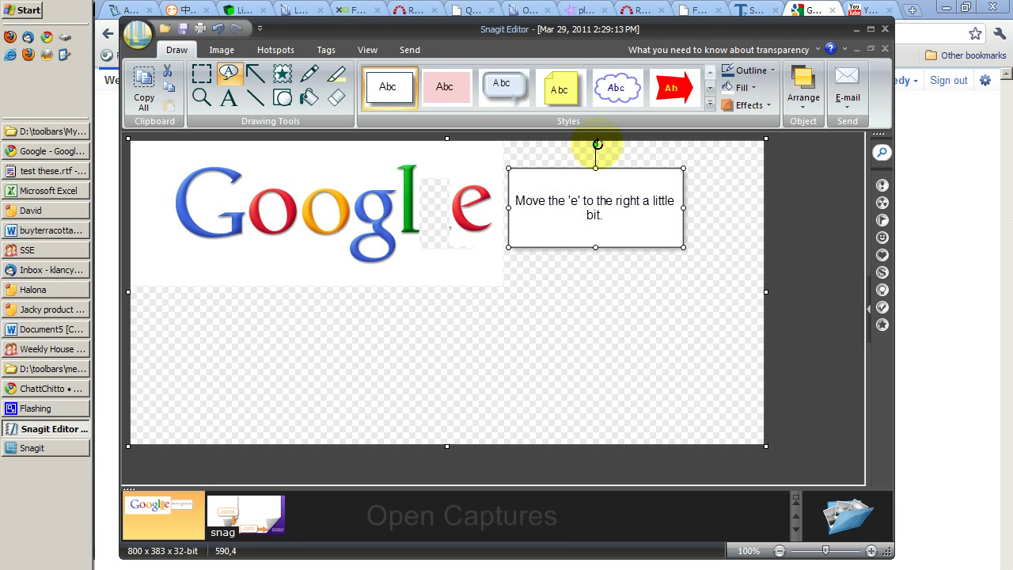
Step: Reselect the callout and select all its text, browsing text colours without changing them
click(598, 143)
click(578, 202)
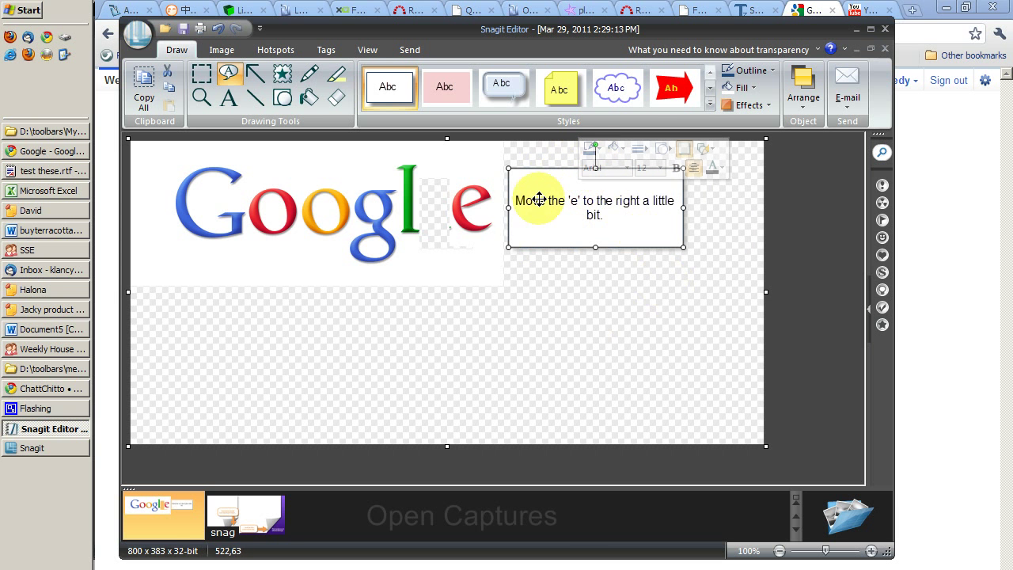
click(558, 200)
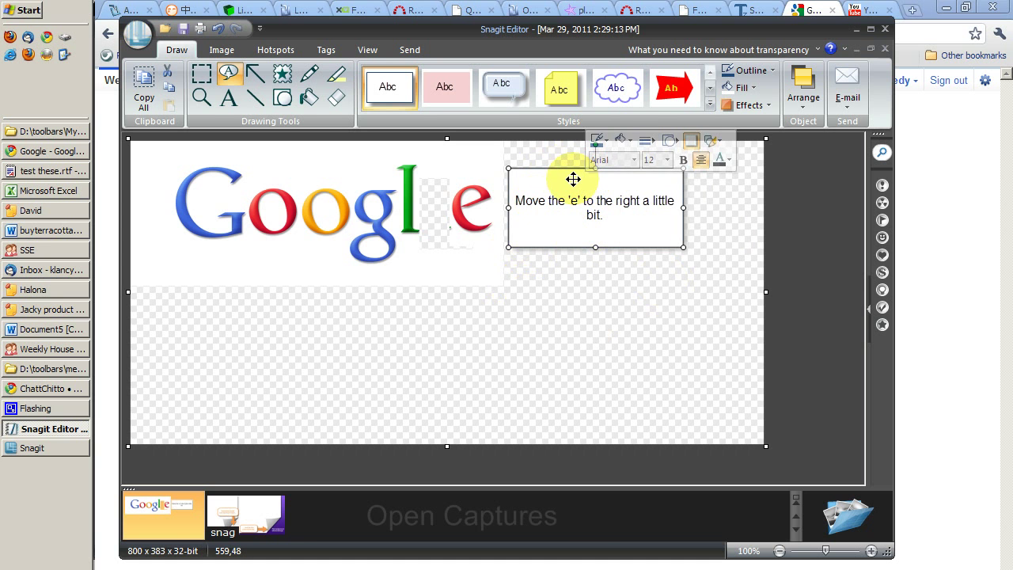
key(ctrl+a)
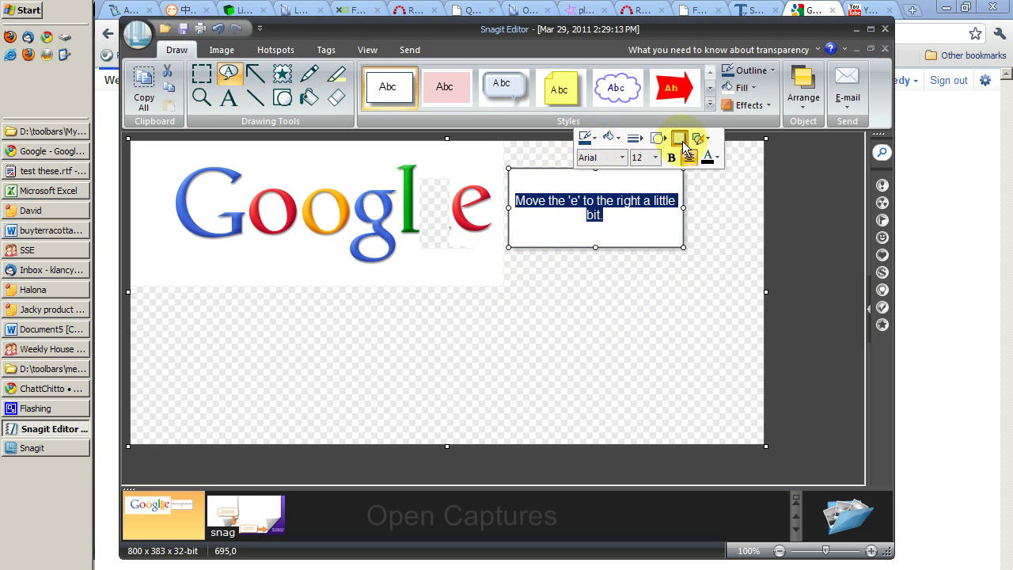
click(718, 159)
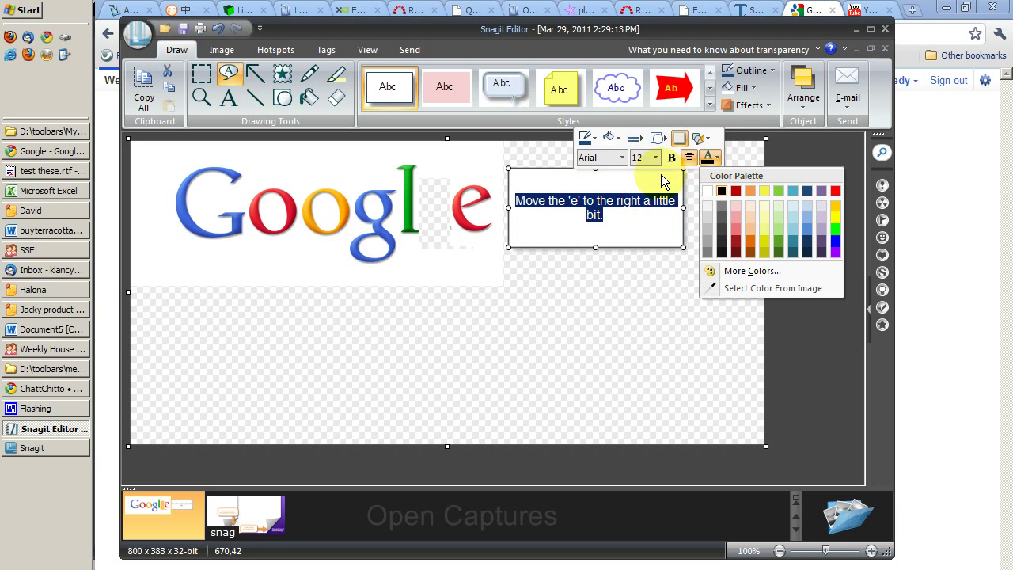
click(607, 195)
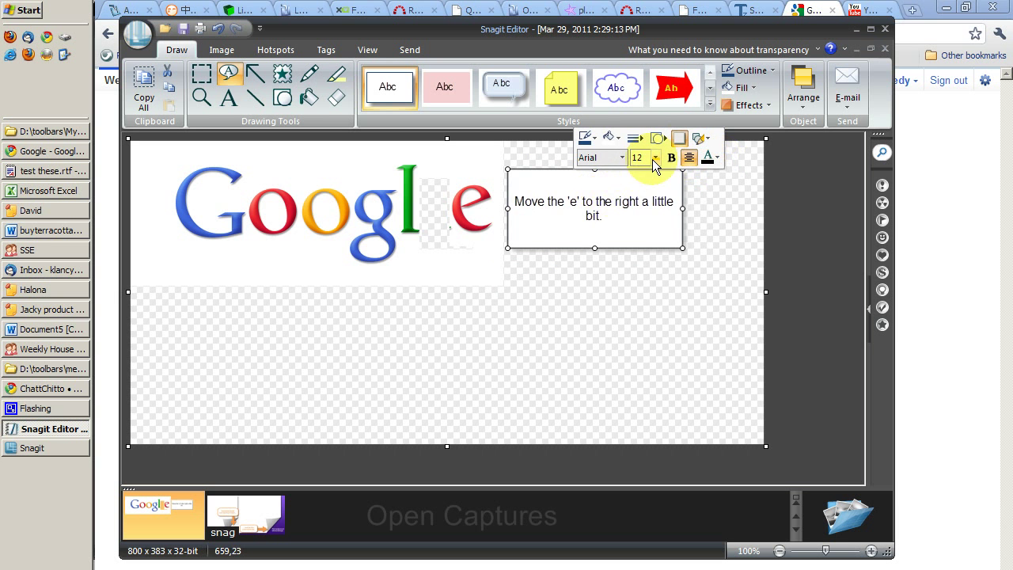
Step: Give the callout a pink fill, black outline and arrow shape
click(616, 139)
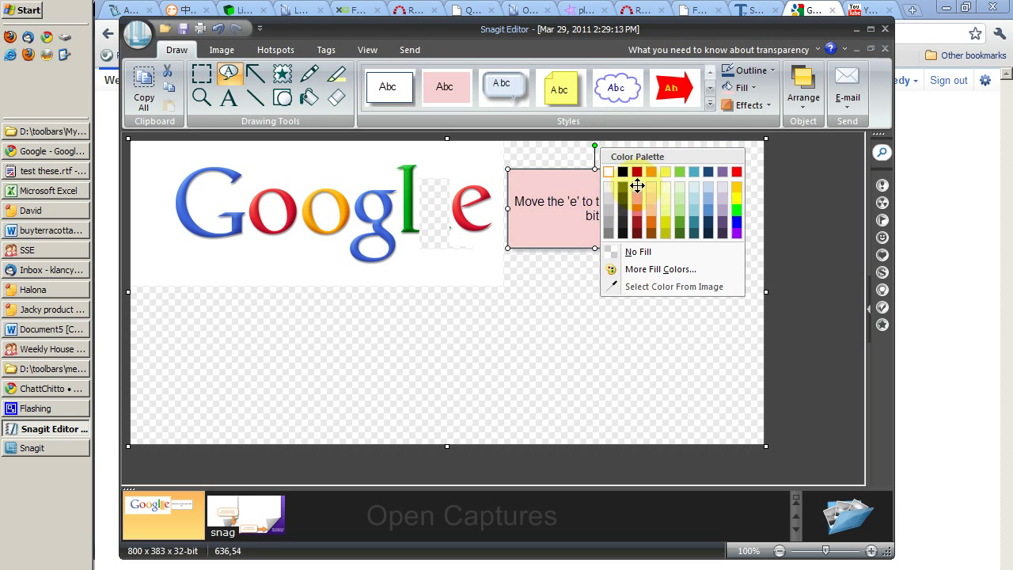
click(635, 187)
click(588, 139)
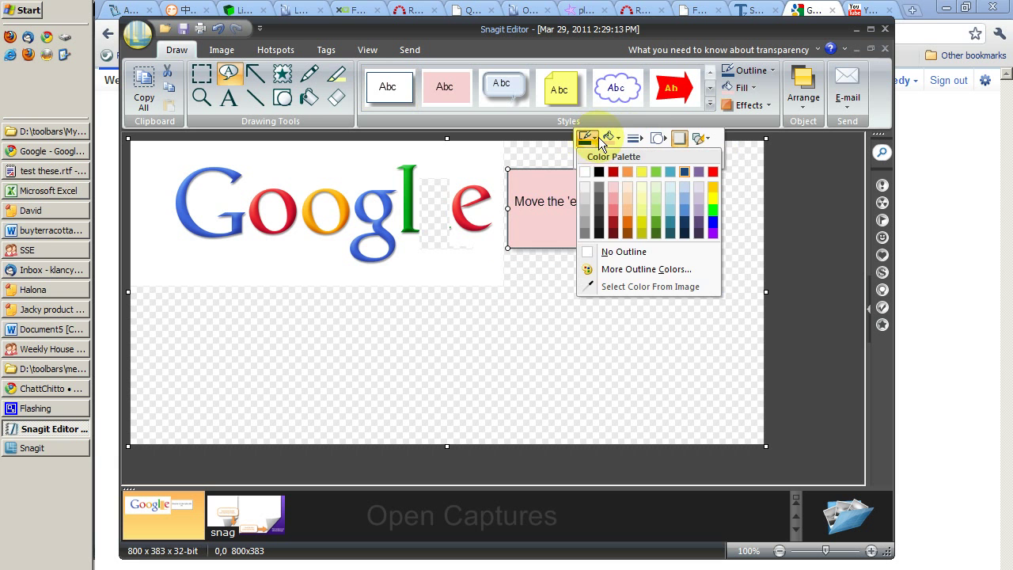
click(598, 172)
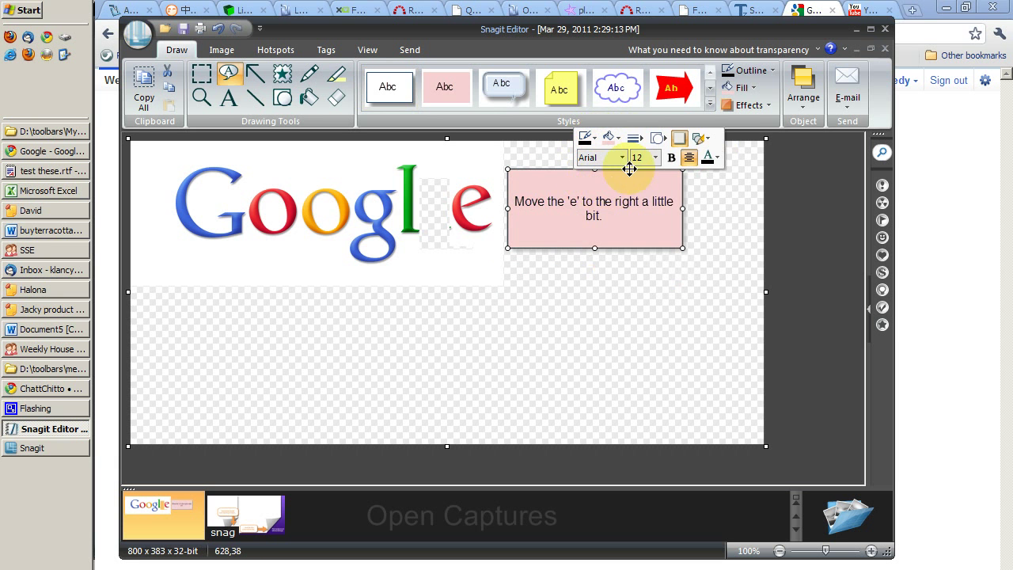
click(666, 140)
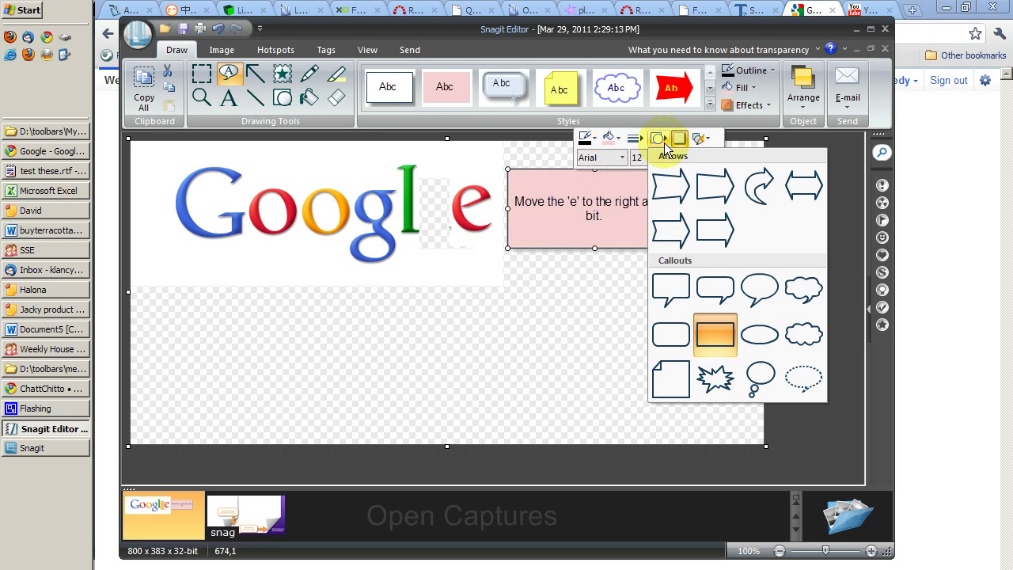
click(671, 184)
Step: Try a curved arrow shape on the callout, then revert to the straight arrow
click(567, 212)
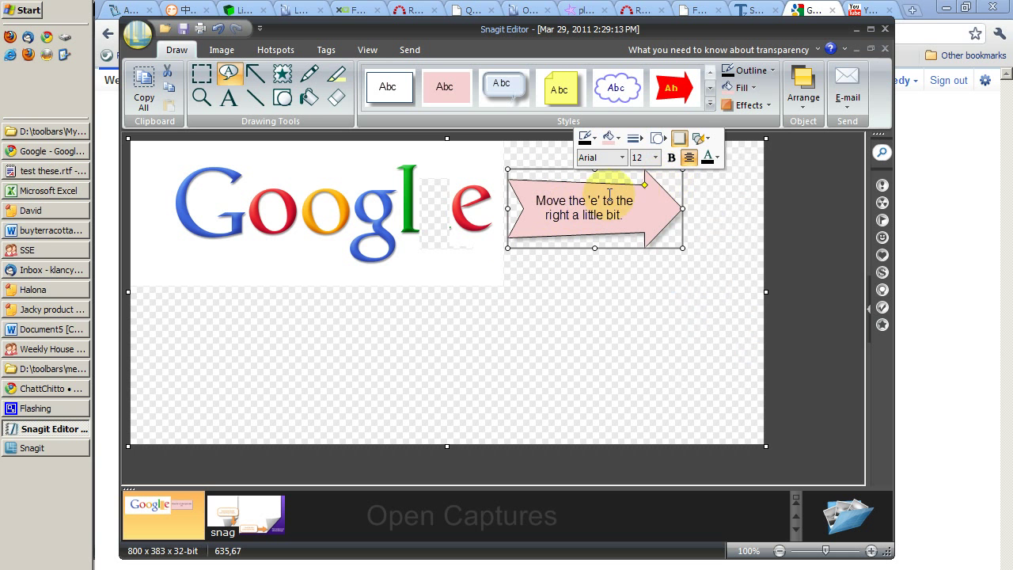
click(667, 138)
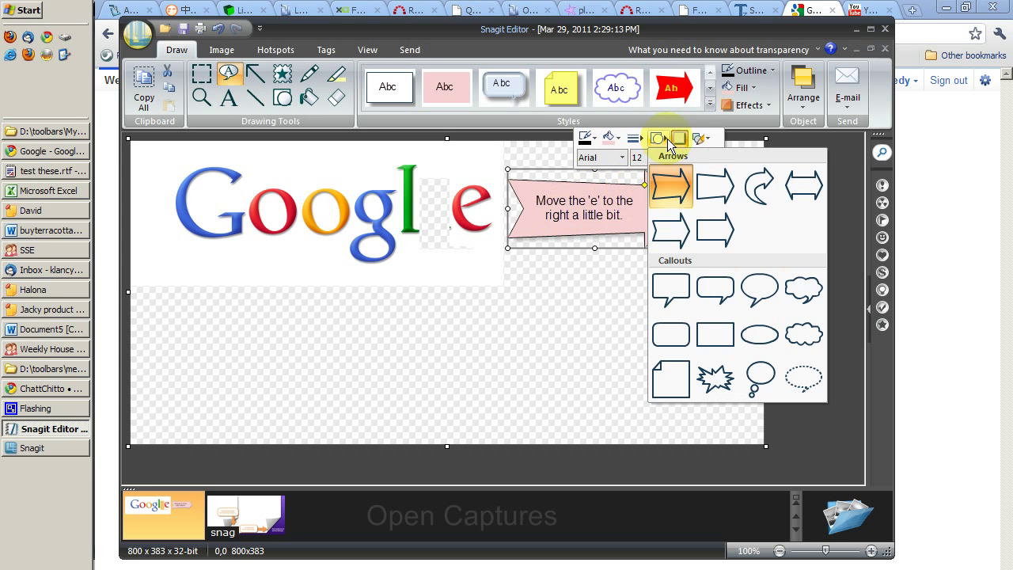
click(756, 187)
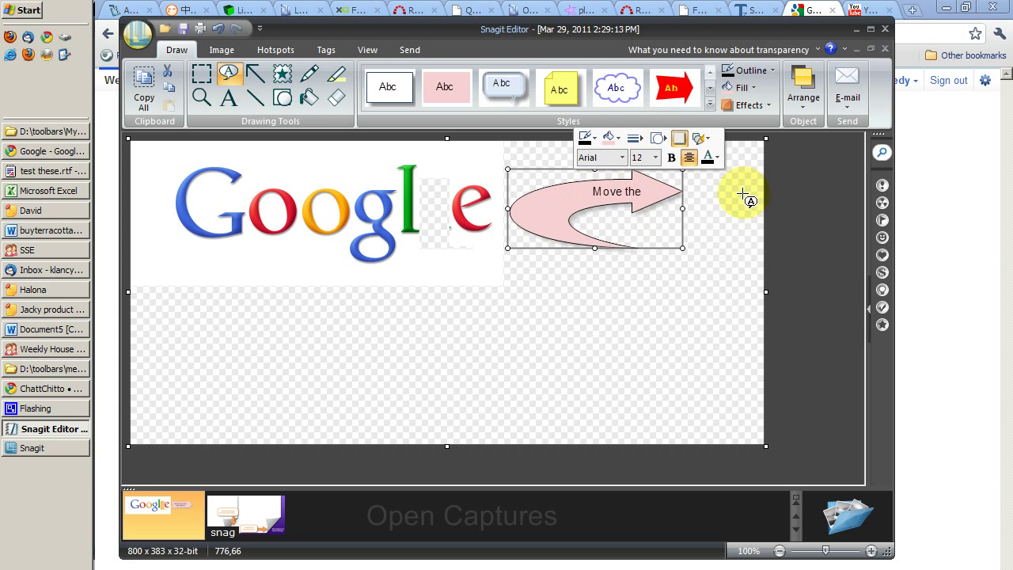
click(669, 141)
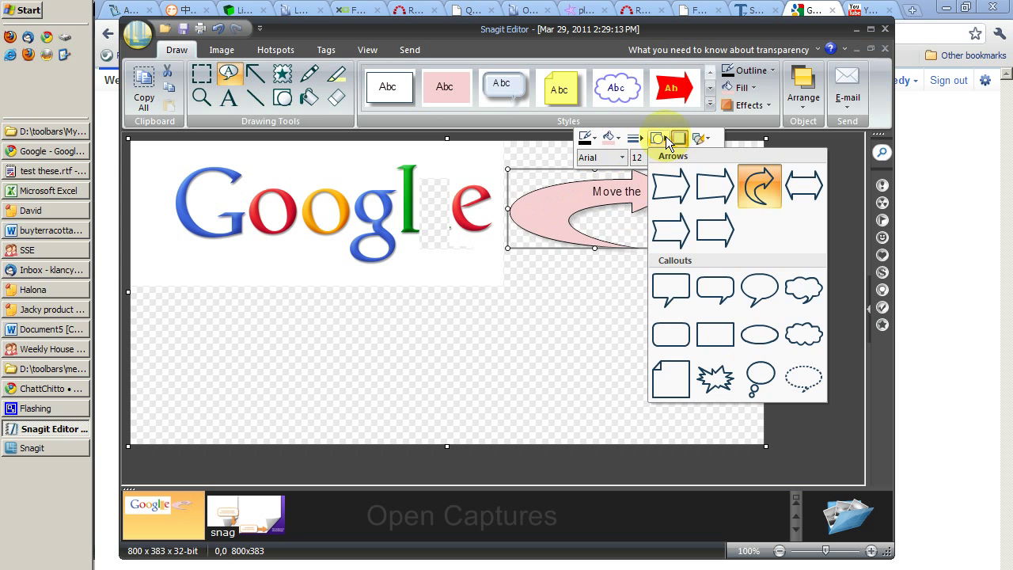
click(707, 186)
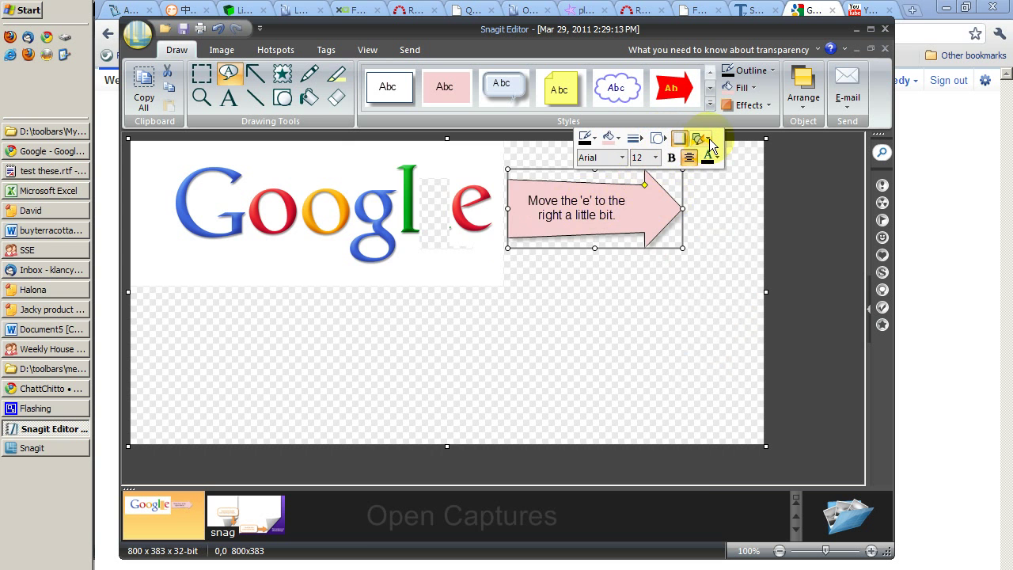
Step: Apply the green-outlined Box quick style and shift the callout slightly right
click(700, 139)
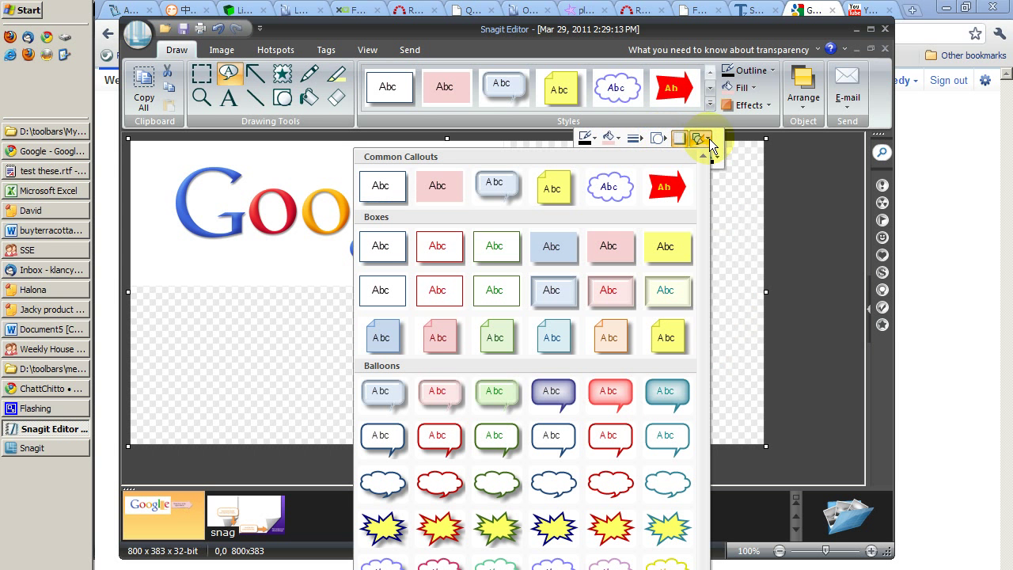
click(495, 250)
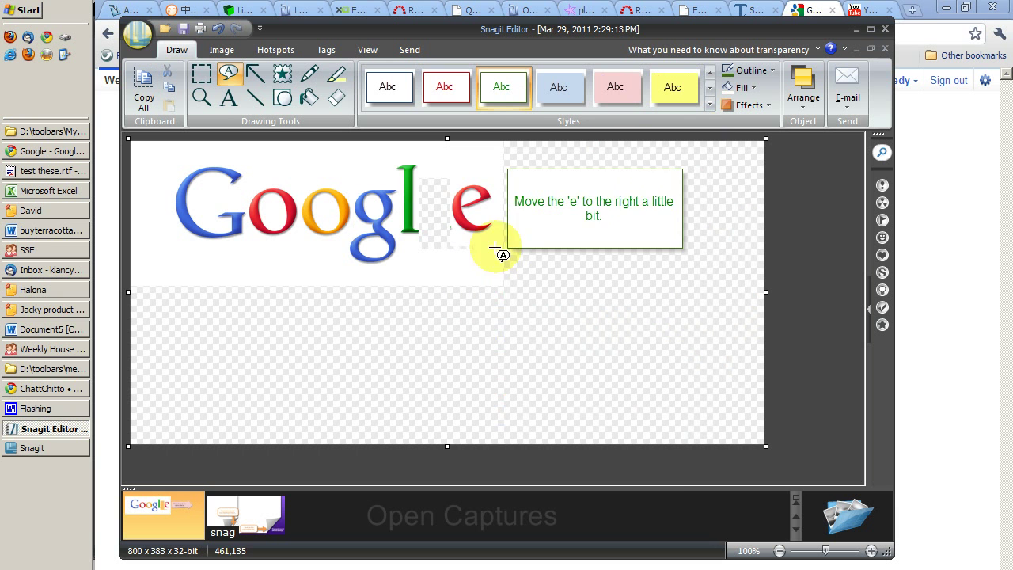
drag(571, 182, 591, 181)
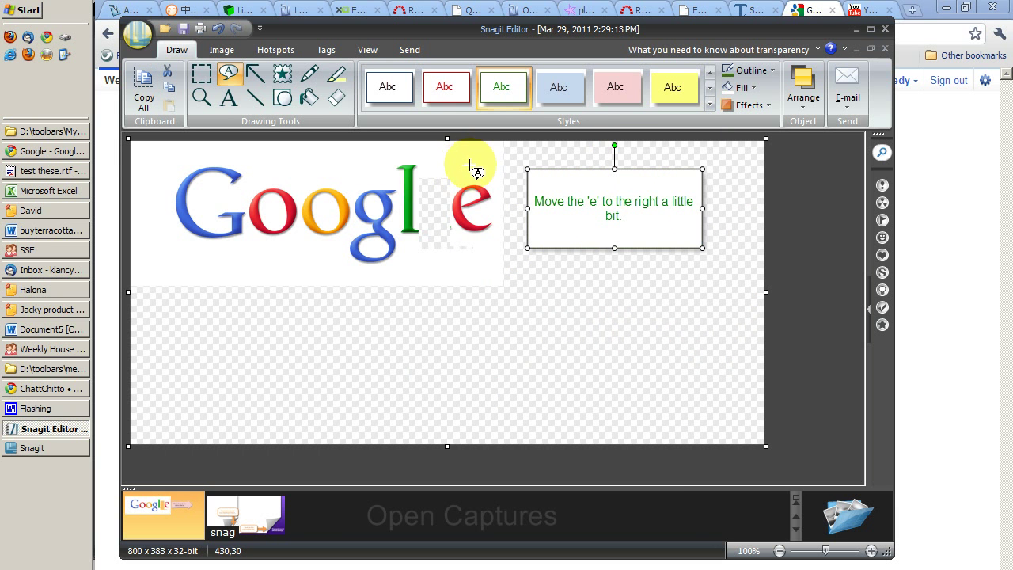
Step: Draw a red arrow from the logo's top-left to the callout and browse all arrow styles
click(258, 73)
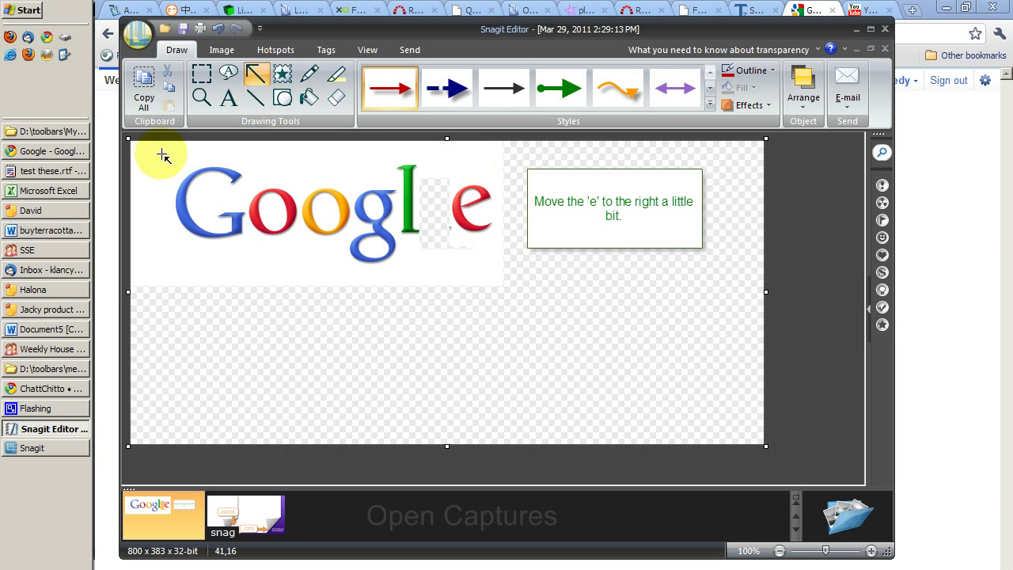
drag(150, 156, 519, 171)
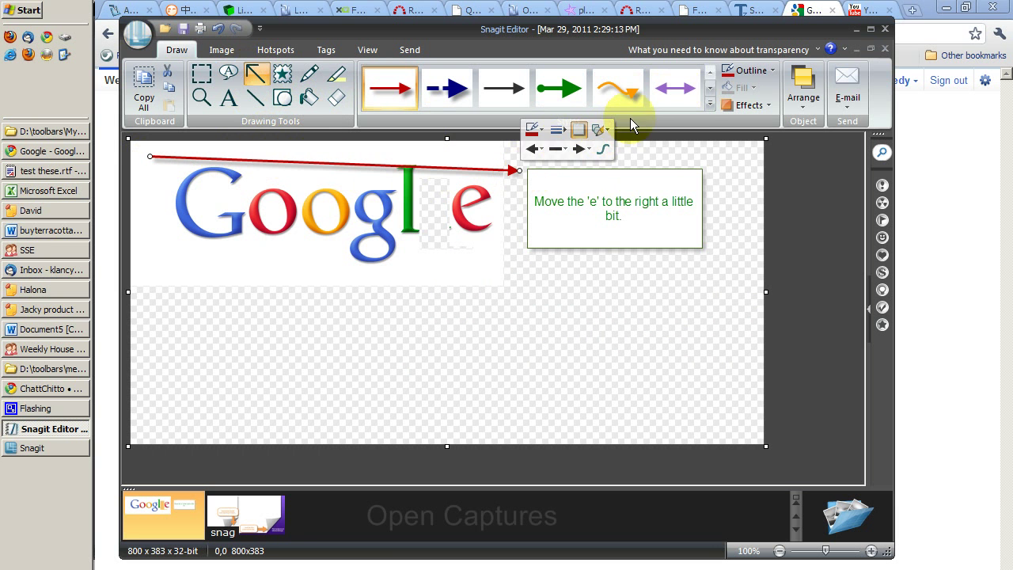
click(711, 89)
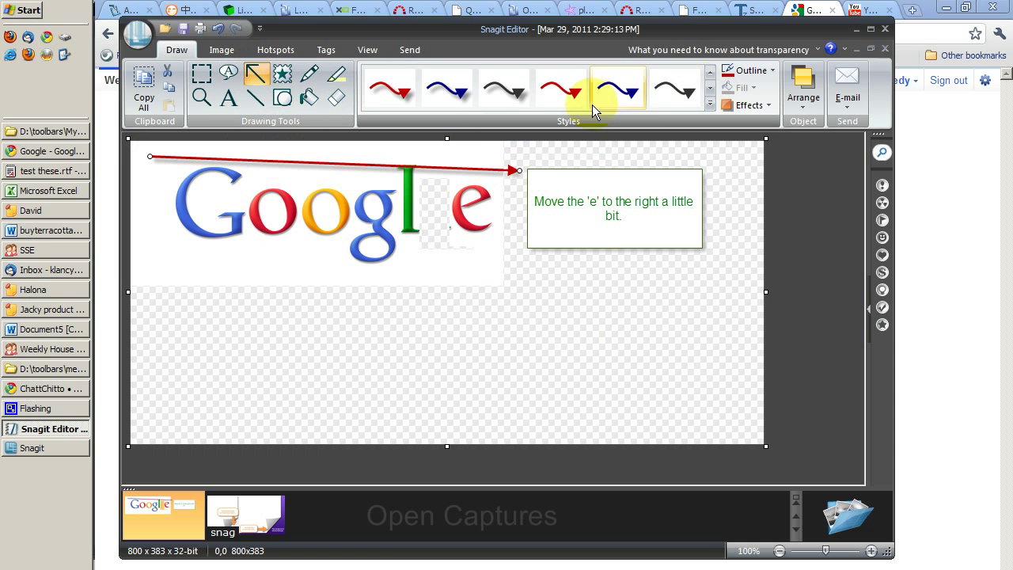
click(710, 90)
click(710, 90)
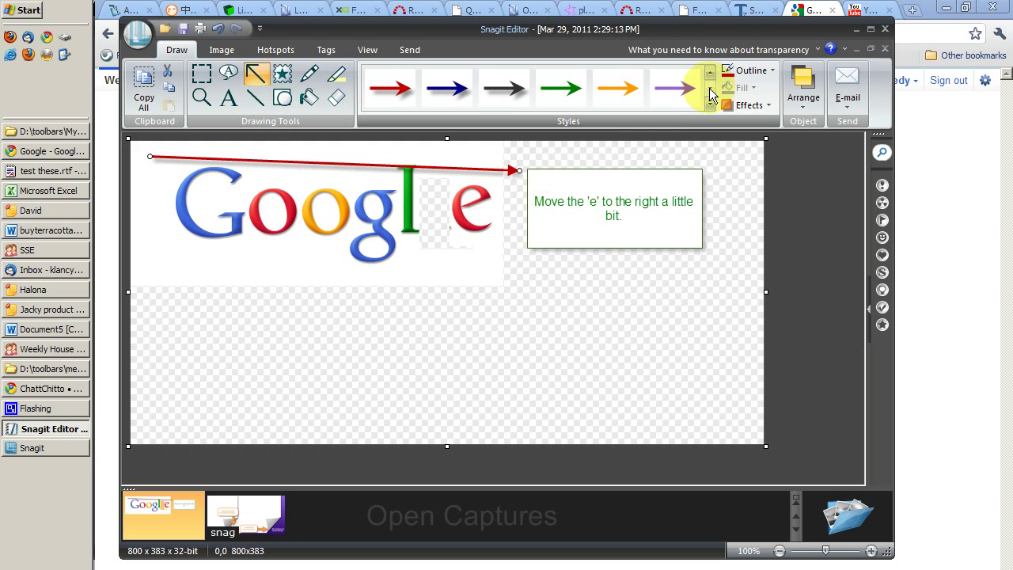
click(711, 106)
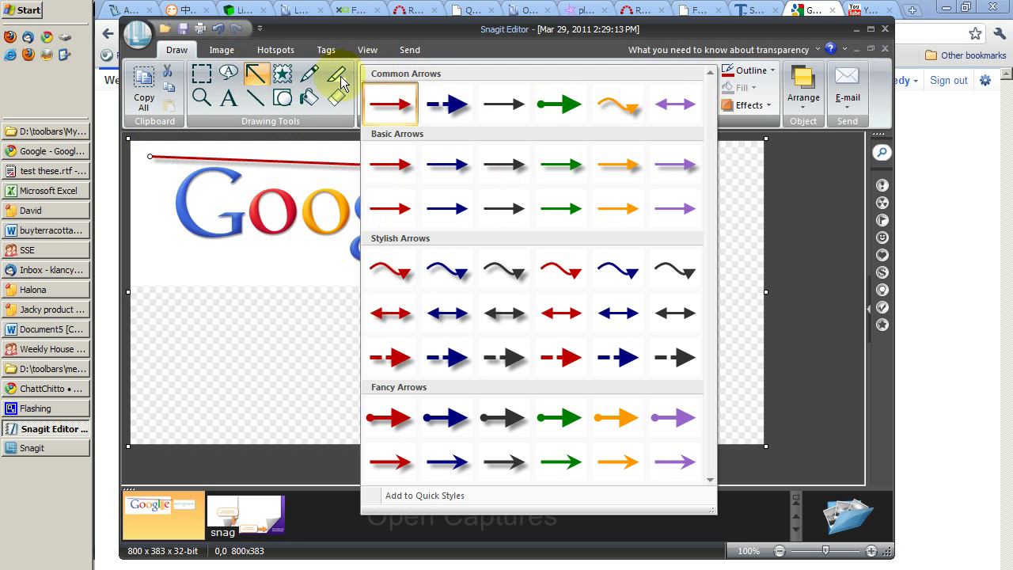
click(308, 76)
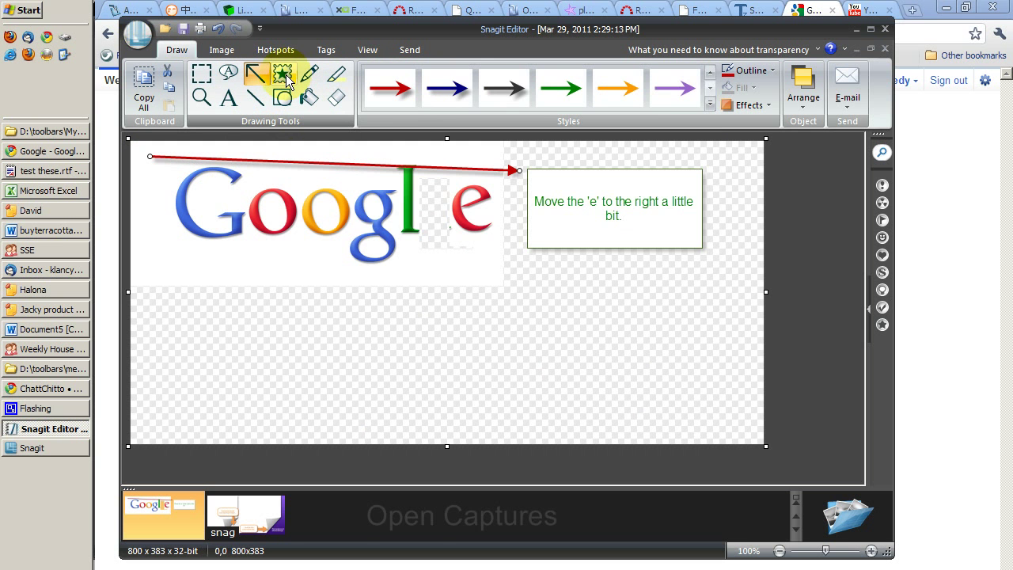
click(283, 76)
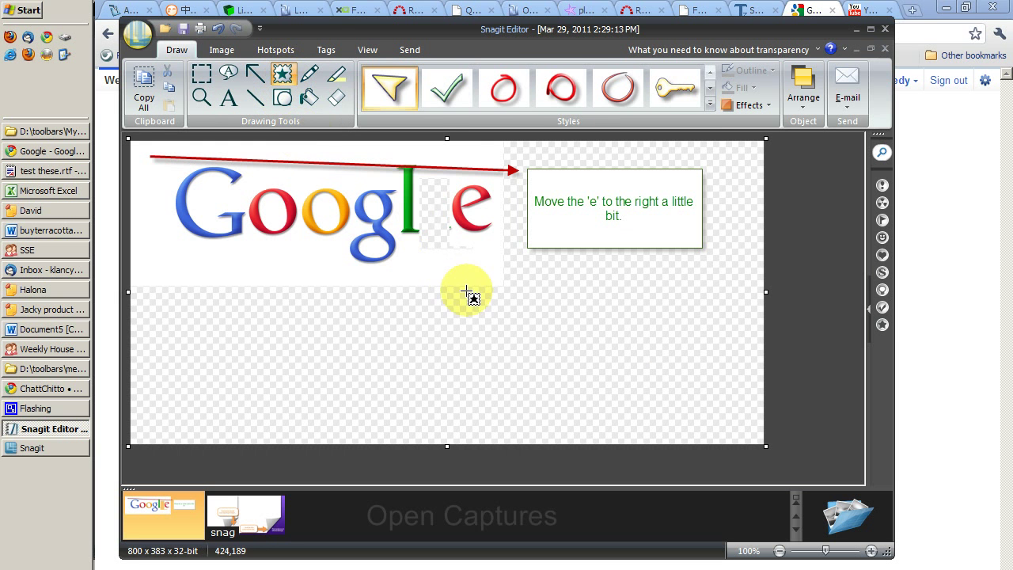
click(590, 325)
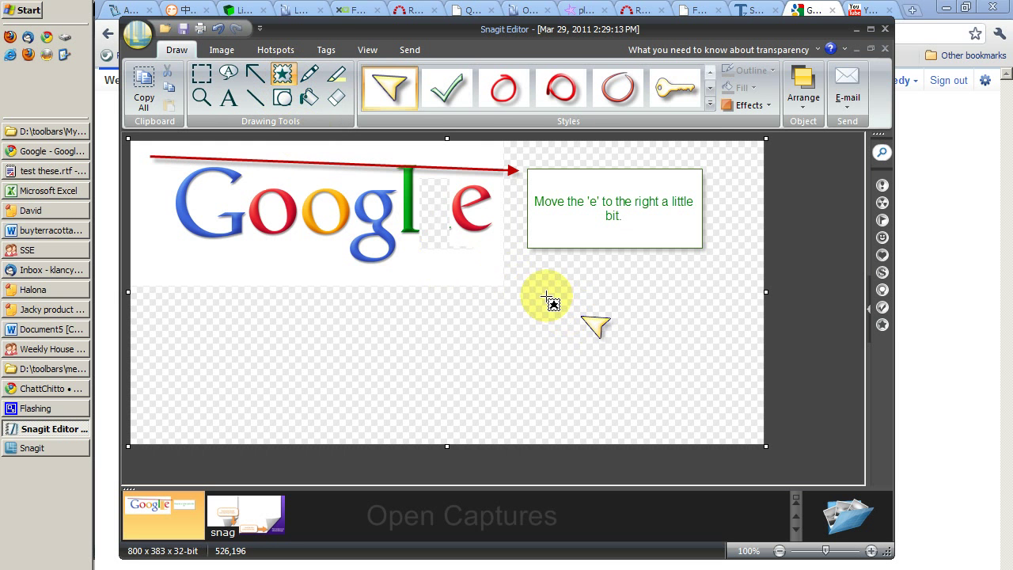
click(548, 299)
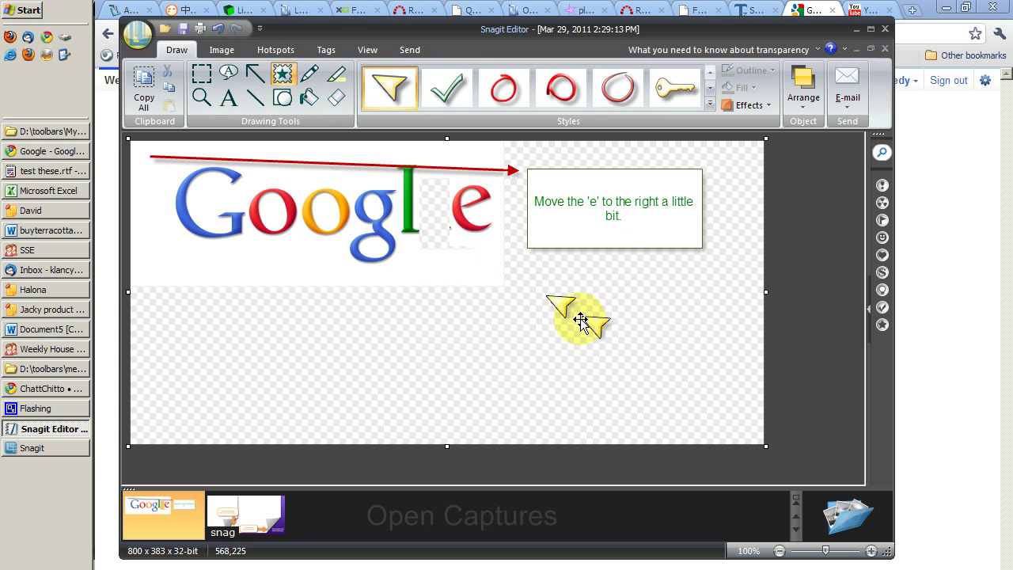
key(ctrl+z)
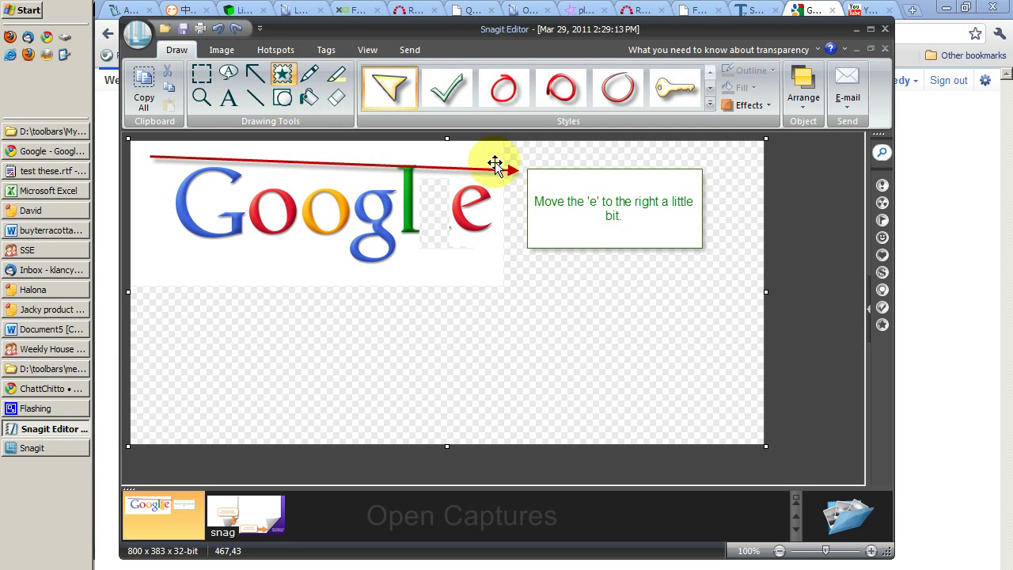
click(710, 106)
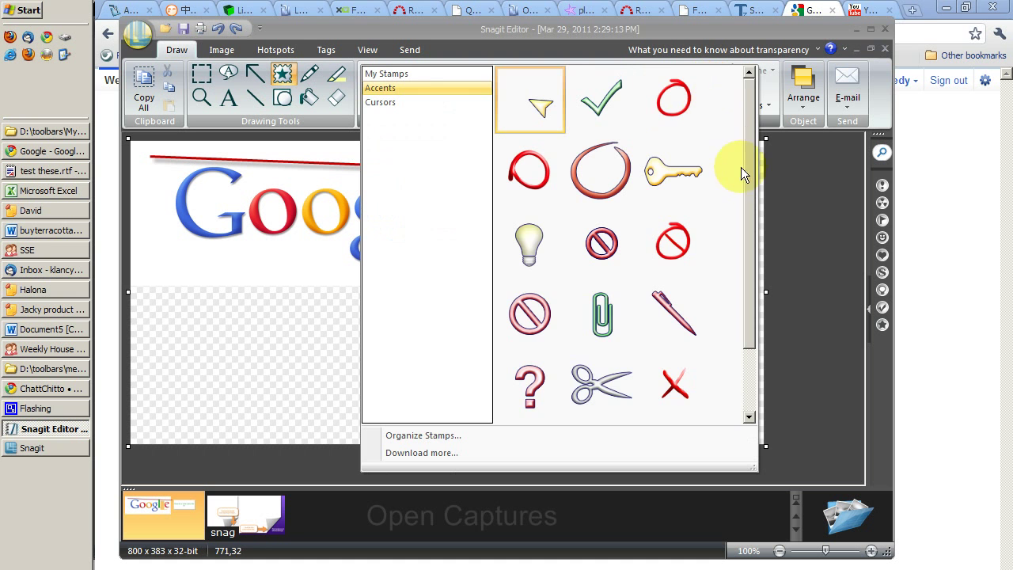
drag(750, 192, 745, 230)
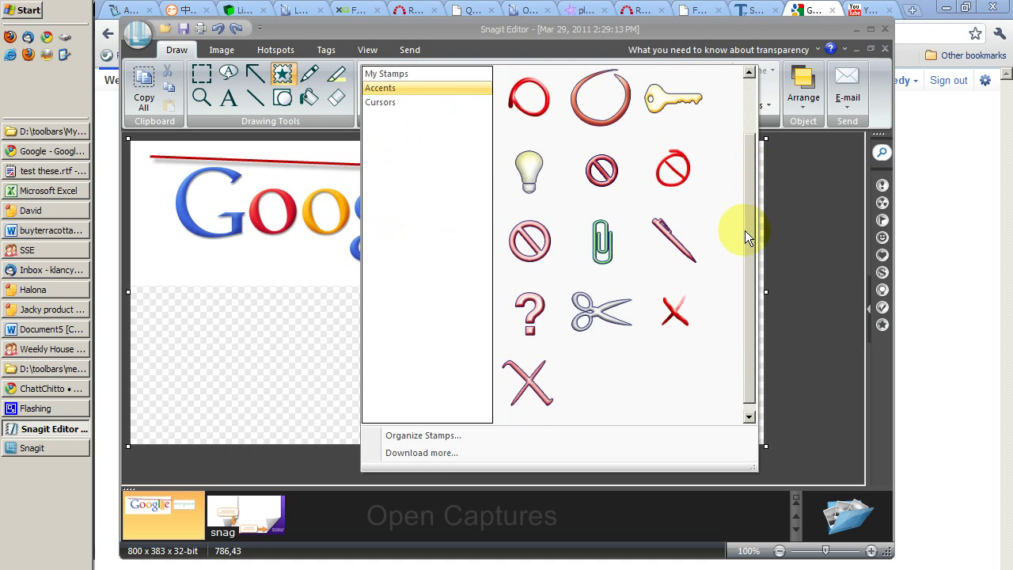
click(670, 165)
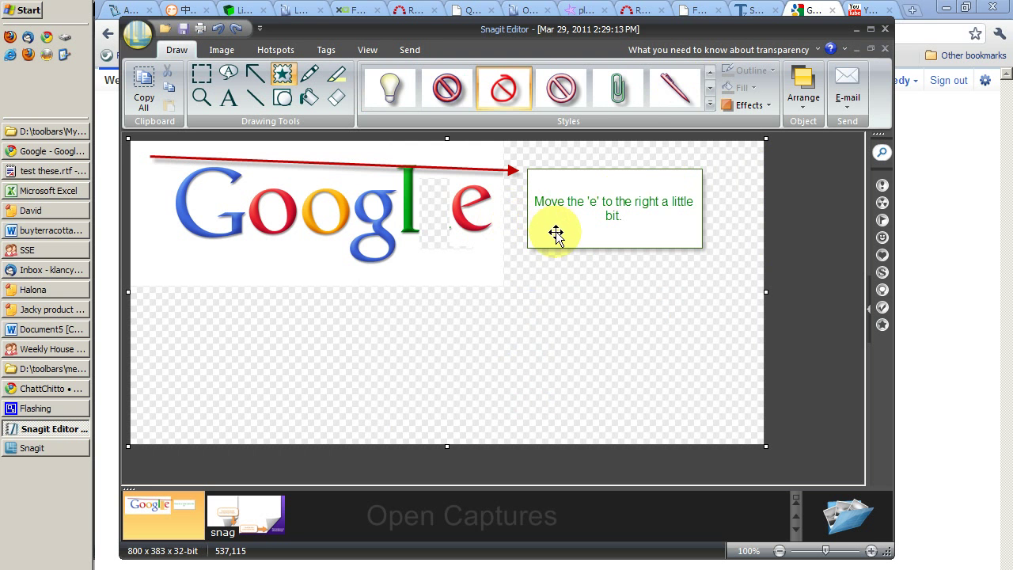
click(557, 234)
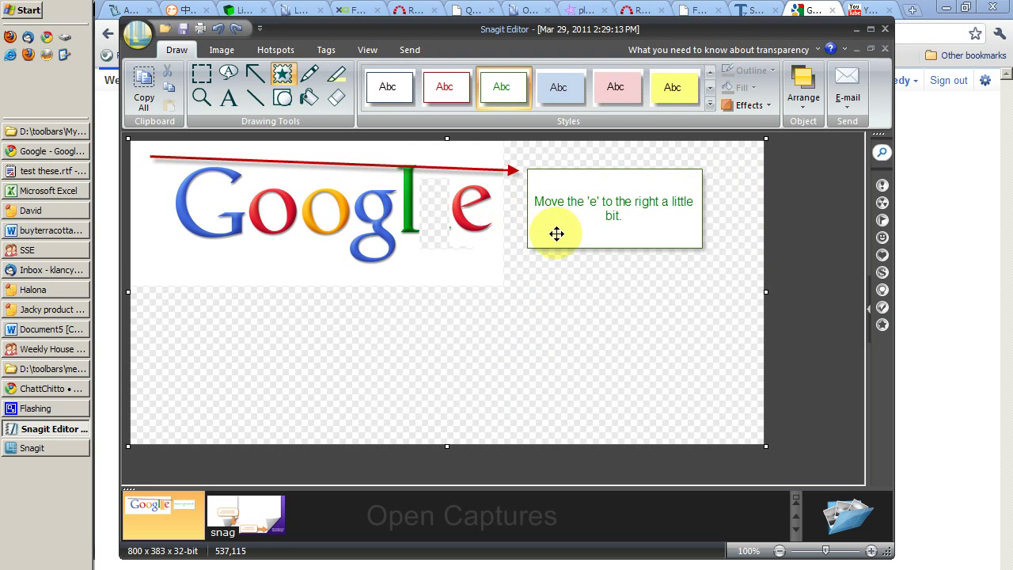
click(281, 75)
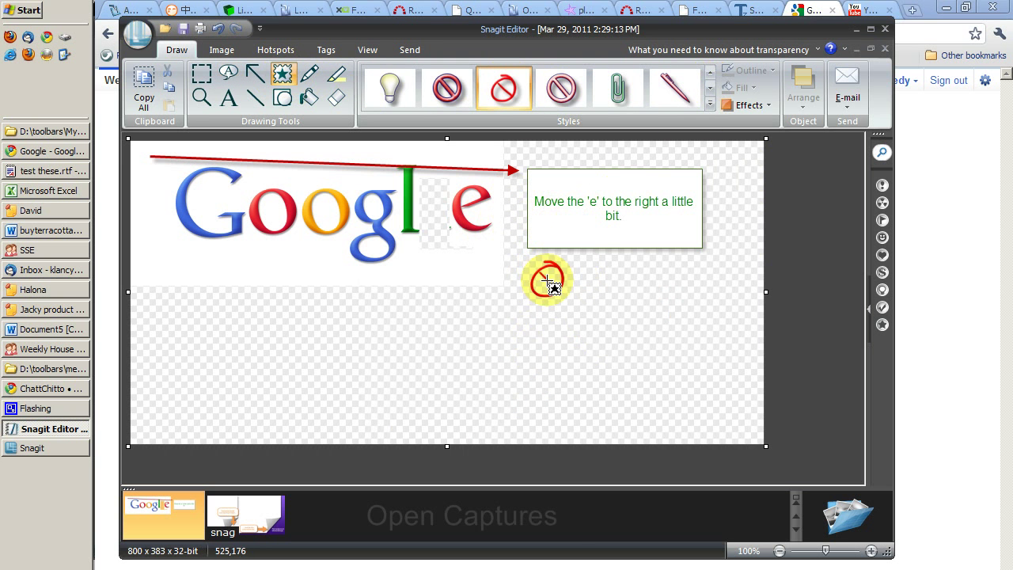
click(613, 330)
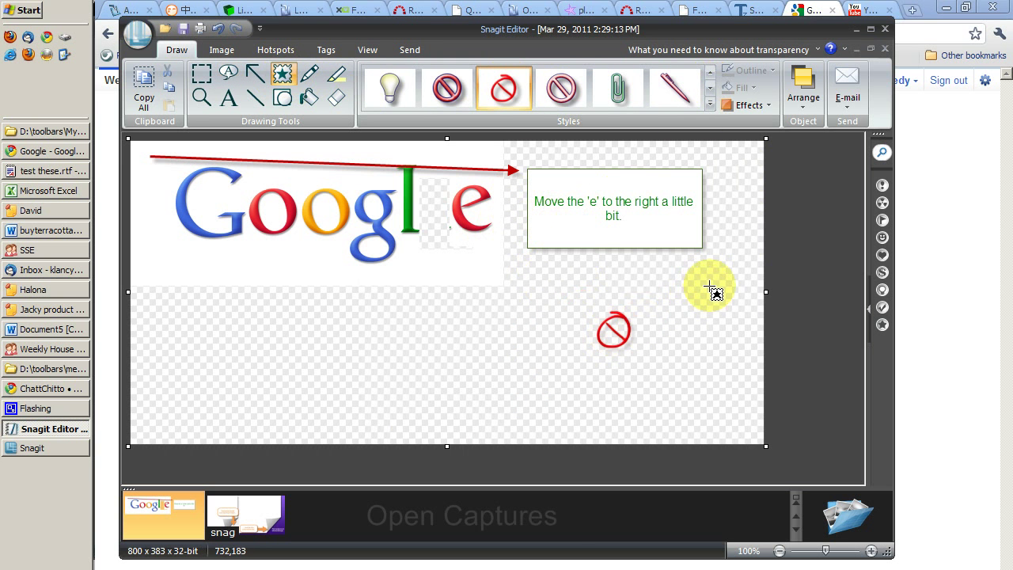
key(ctrl+z)
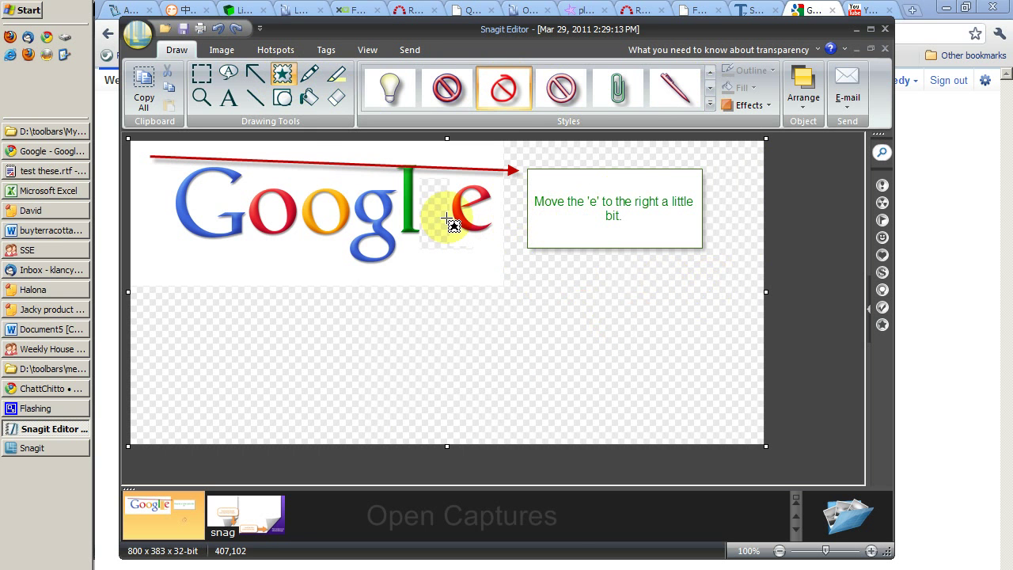
Step: Draw a wavy pen line below the logo and switch to the thick red pen style
click(311, 76)
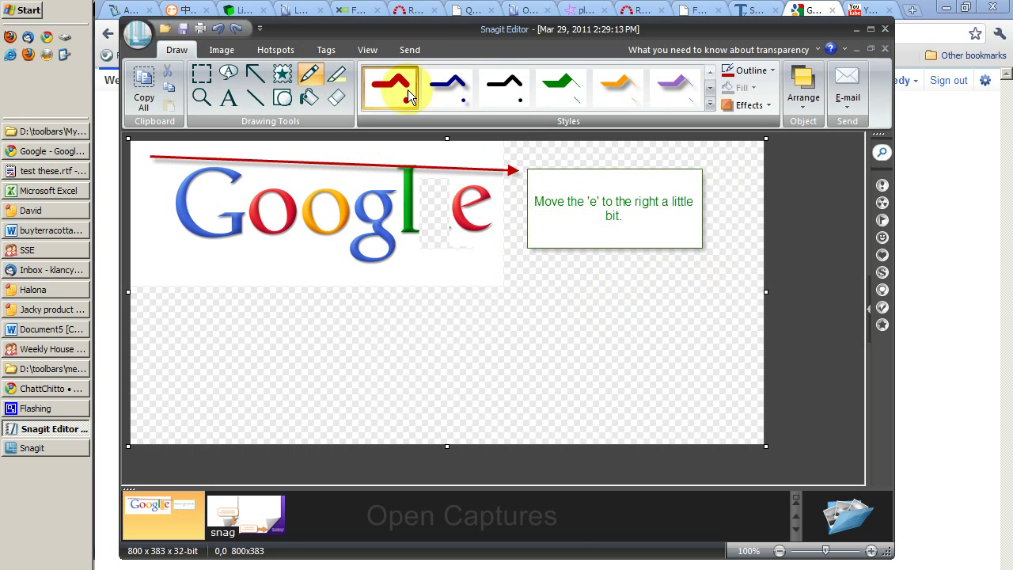
mouse_move(249, 315)
mouse_down()
mouse_move(271, 334)
mouse_move(398, 300)
mouse_move(513, 338)
mouse_up()
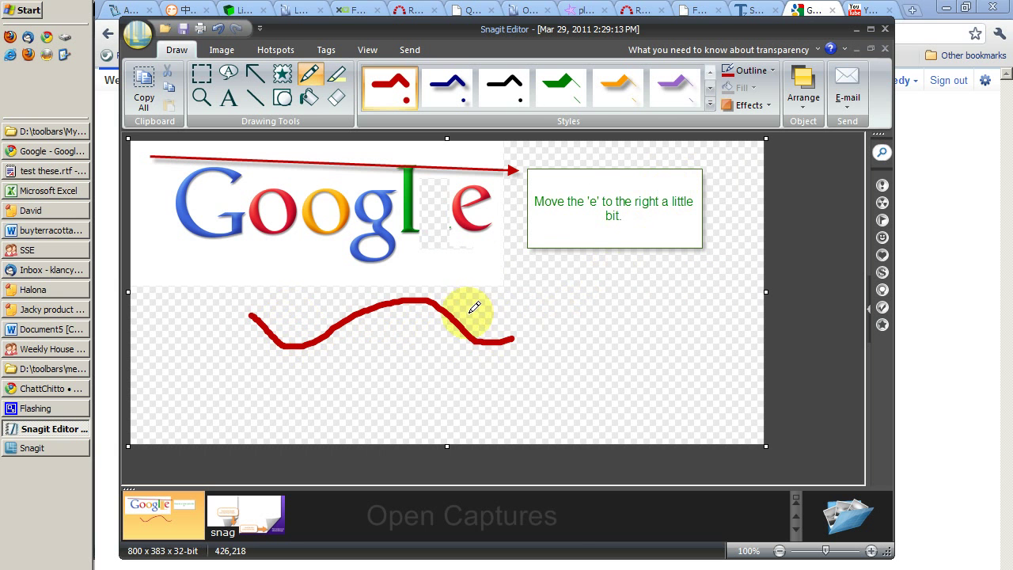
right_click(474, 314)
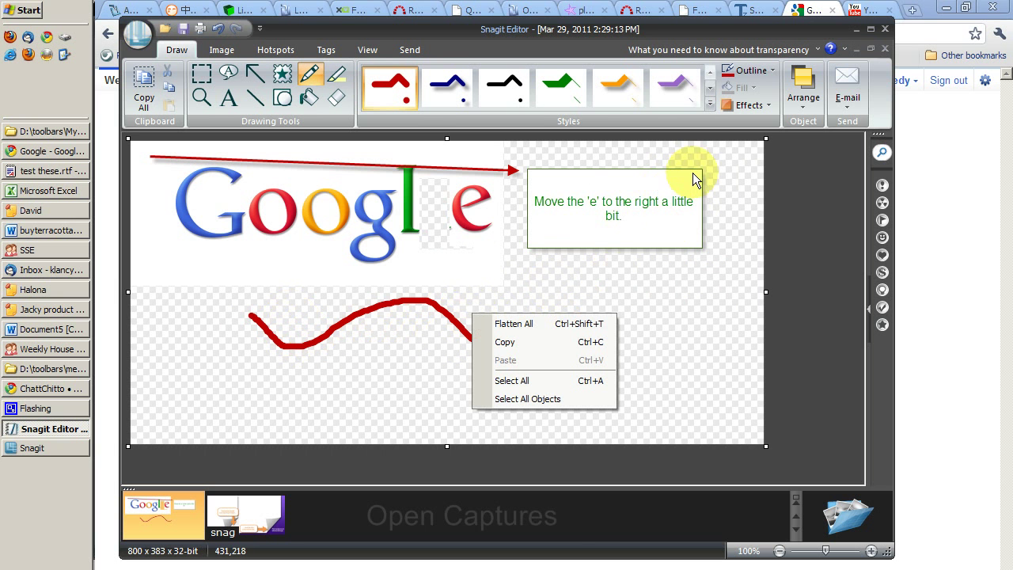
click(711, 110)
click(711, 111)
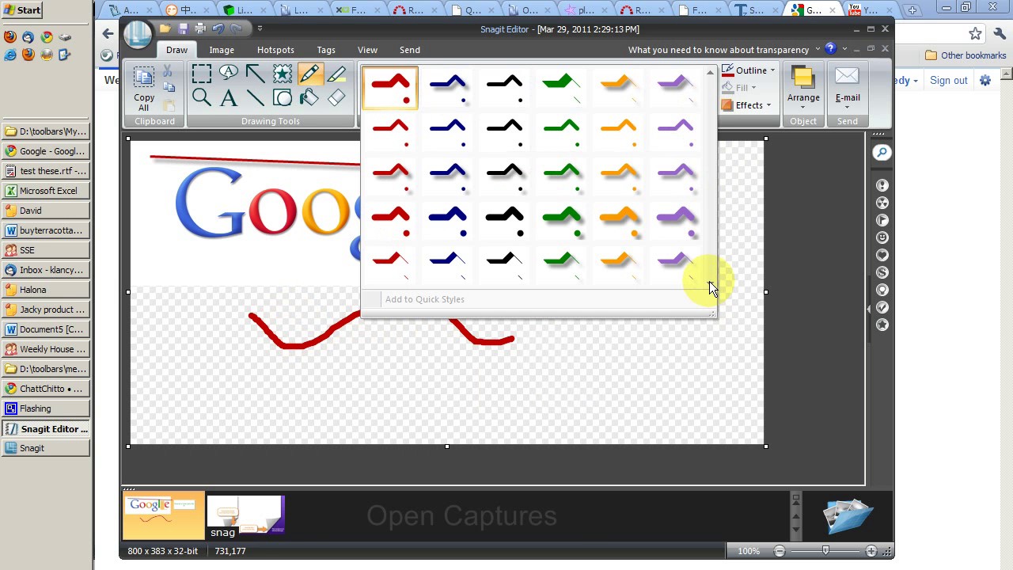
click(390, 86)
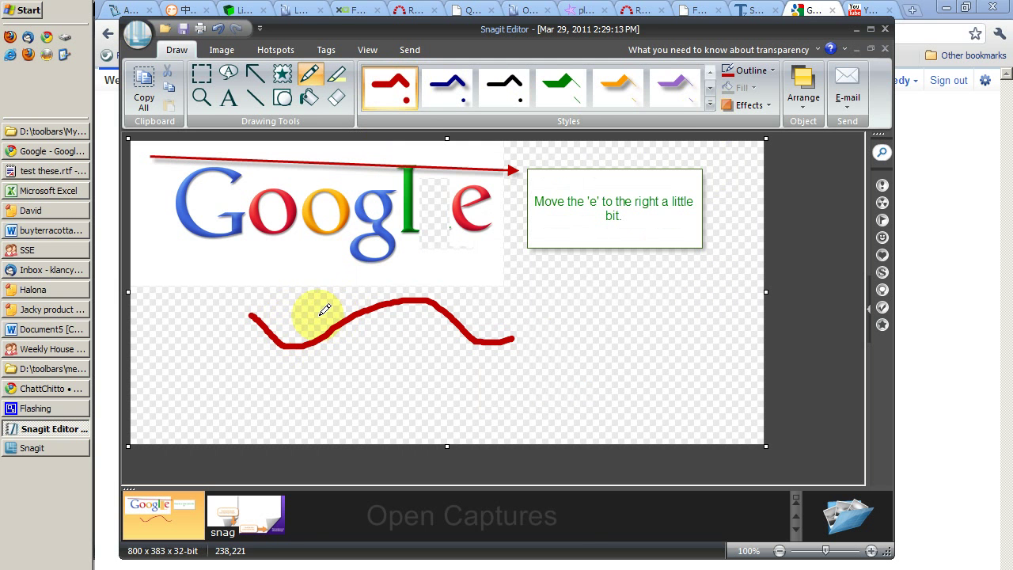
Step: Draw a straight horizontal red line, a vertical line further right, and a short diagonal
mouse_move(311, 309)
mouse_down()
mouse_move(441, 341)
mouse_move(640, 340)
mouse_move(653, 320)
mouse_up()
drag(686, 284, 685, 371)
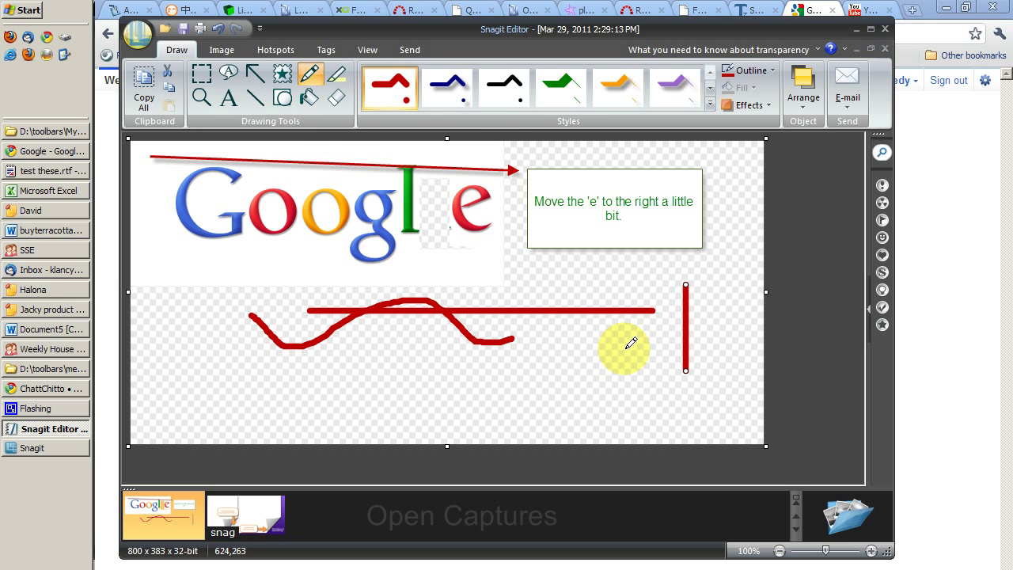
drag(543, 338, 571, 293)
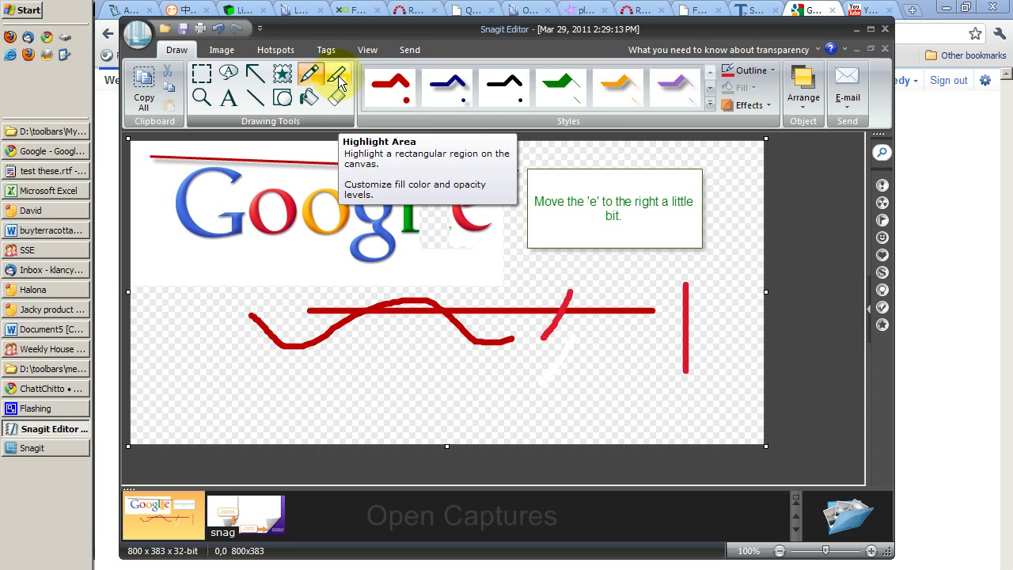
Step: Highlight the letters 'ogle' in yellow and nudge the green callout box slightly upward
click(338, 75)
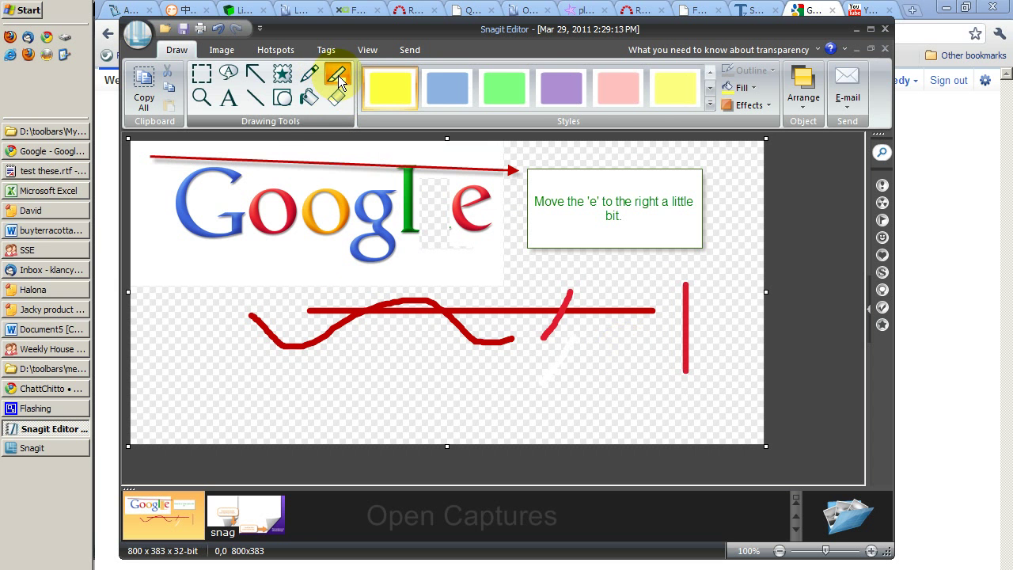
drag(319, 171, 500, 267)
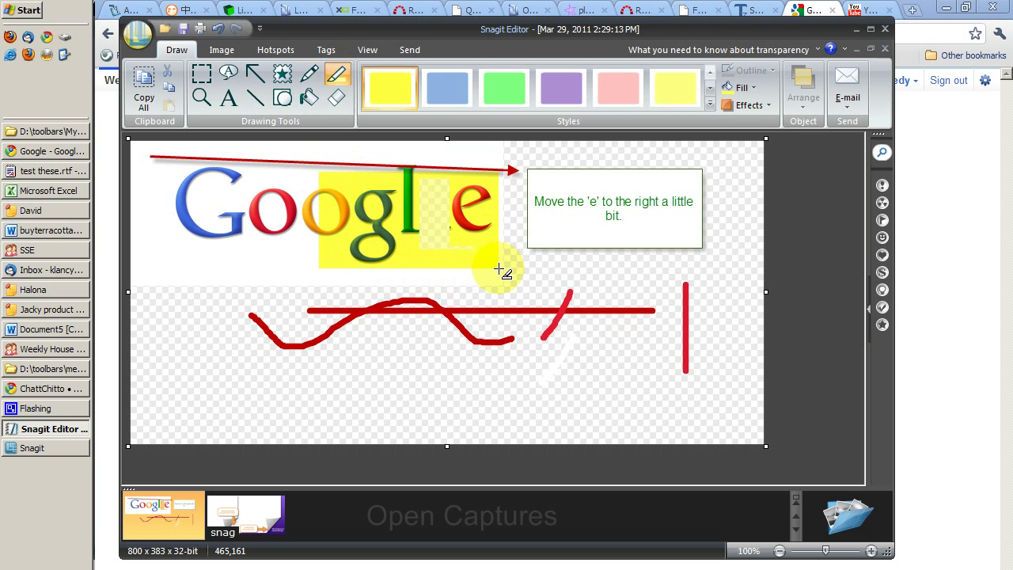
click(586, 203)
drag(585, 204, 587, 199)
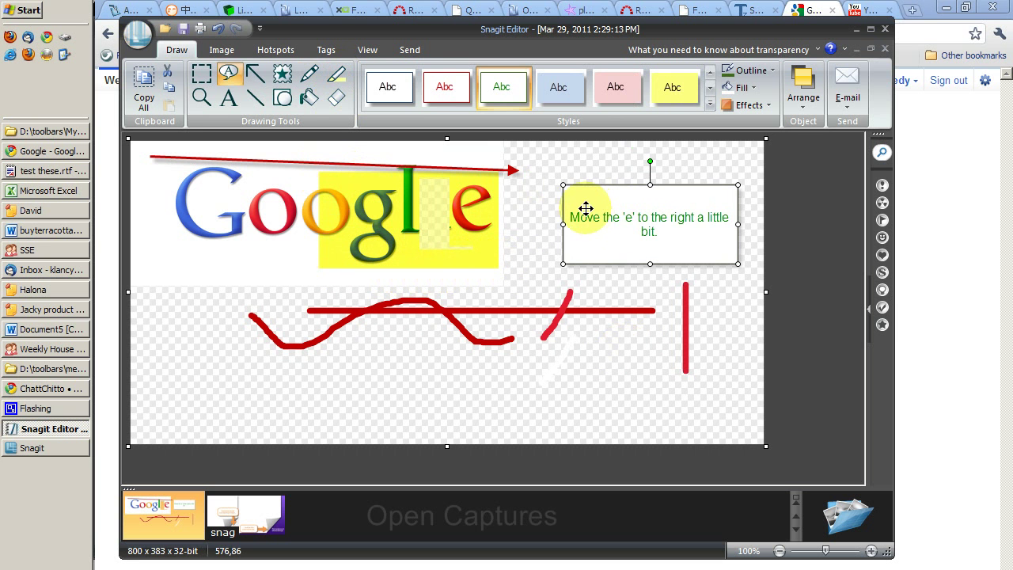
Step: Remove the stray empty callout and highlight the first 'o' in yellow
drag(244, 180, 301, 248)
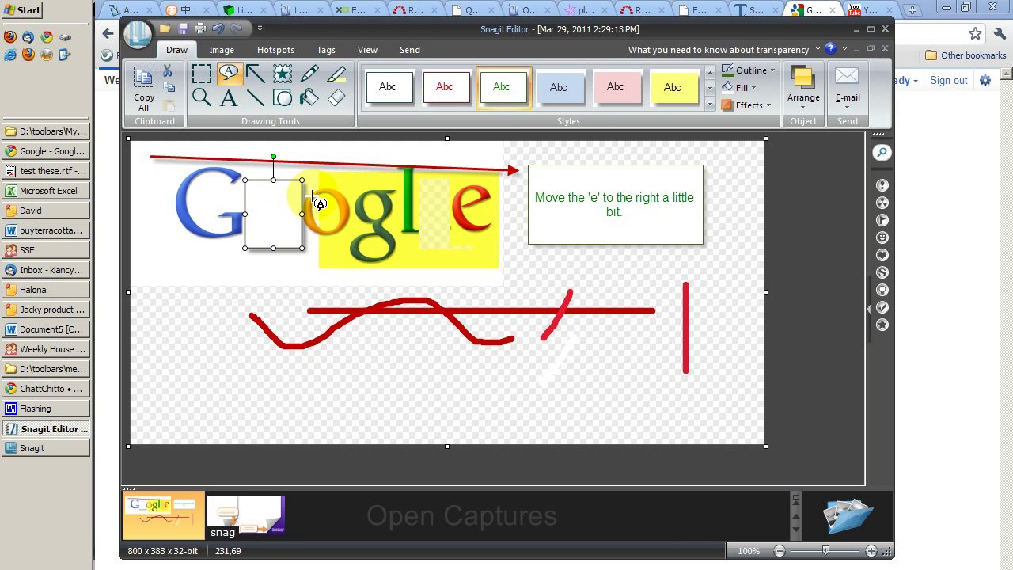
key(h)
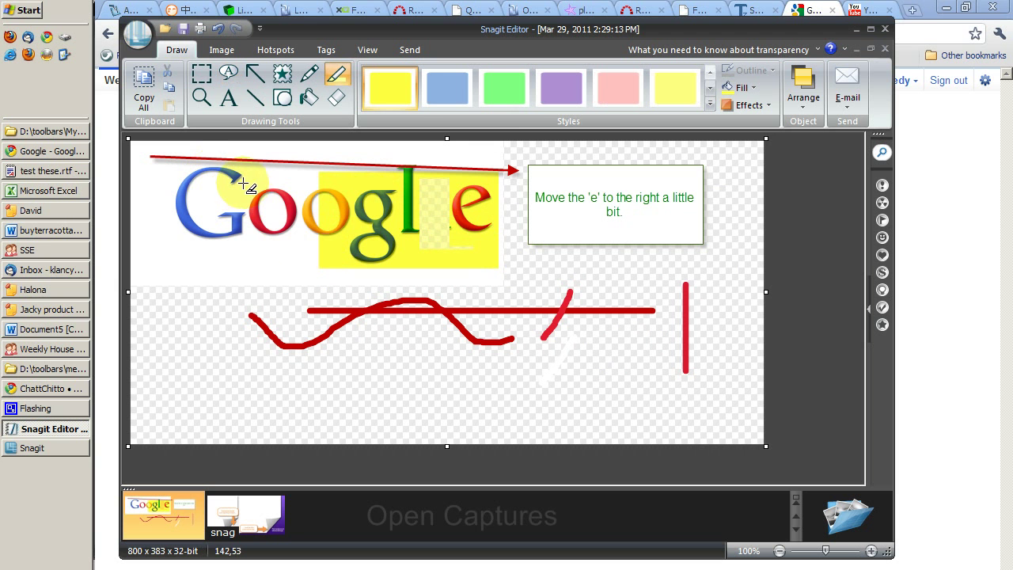
mouse_move(243, 183)
mouse_down()
mouse_move(294, 219)
mouse_move(303, 250)
mouse_up()
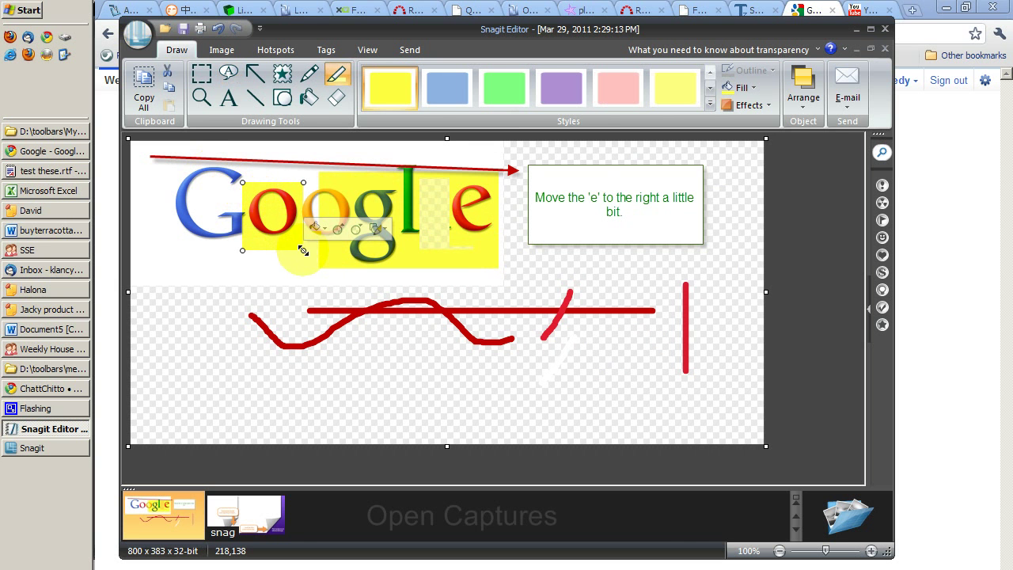
click(585, 211)
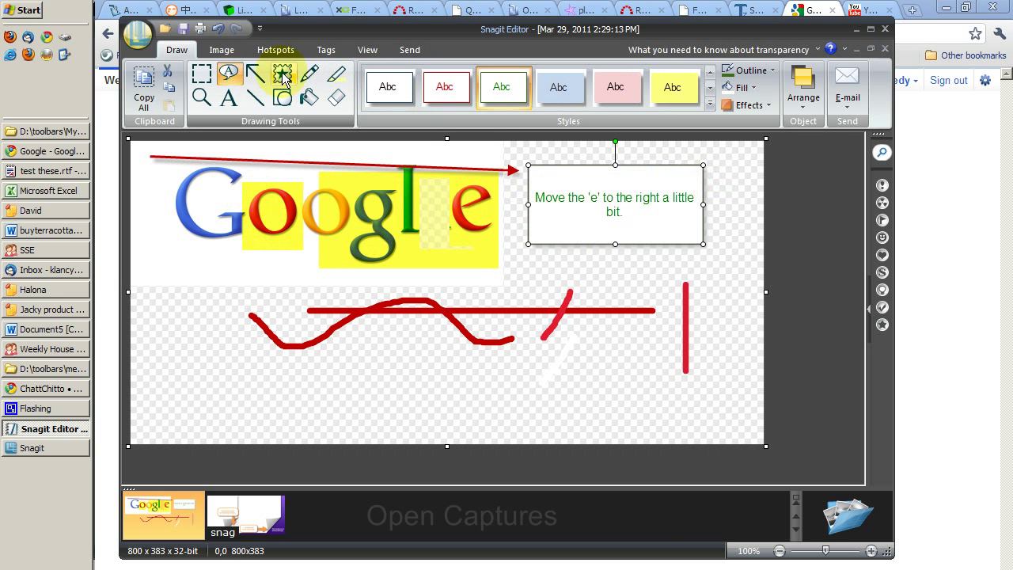
click(231, 75)
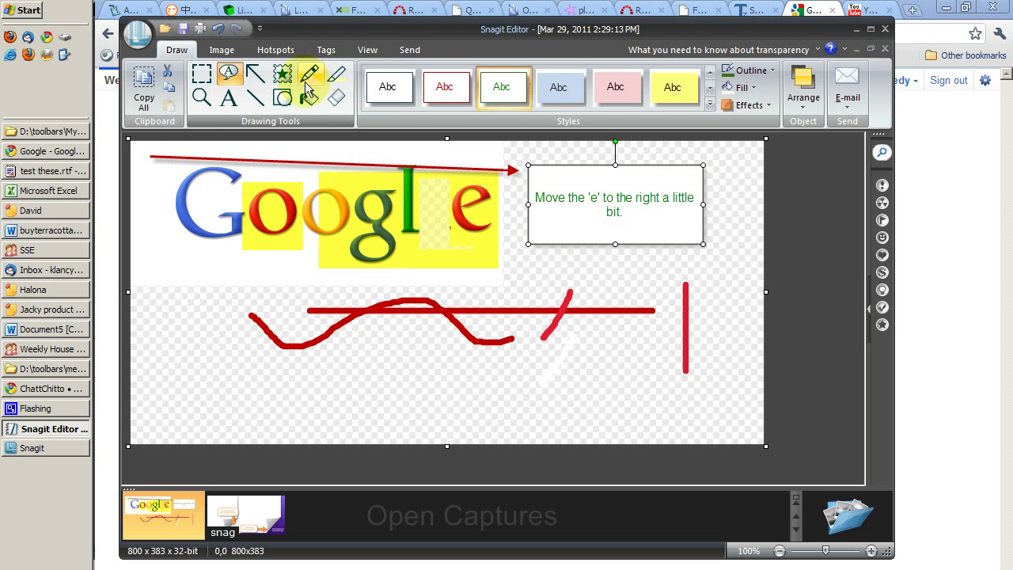
click(204, 98)
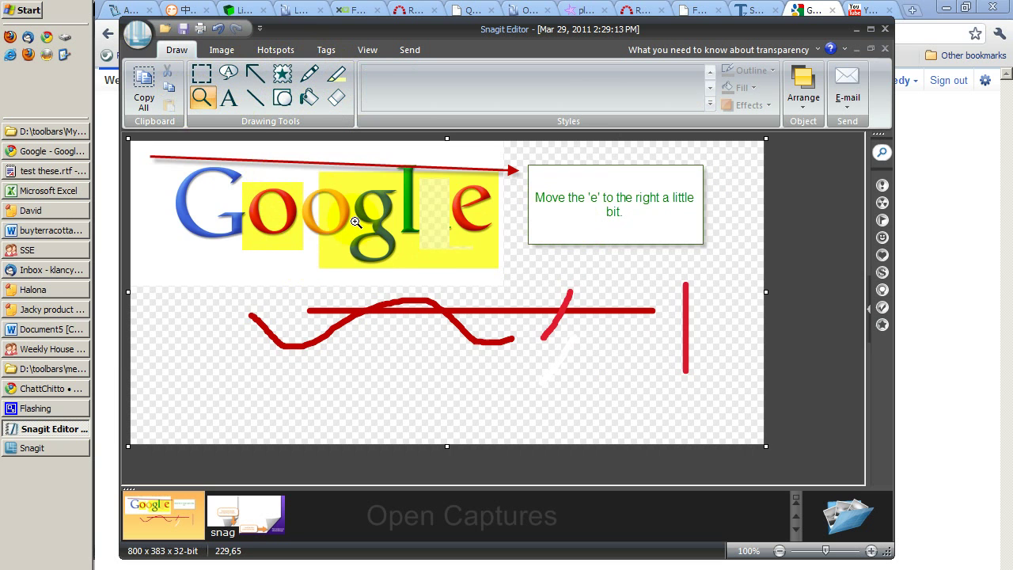
click(437, 281)
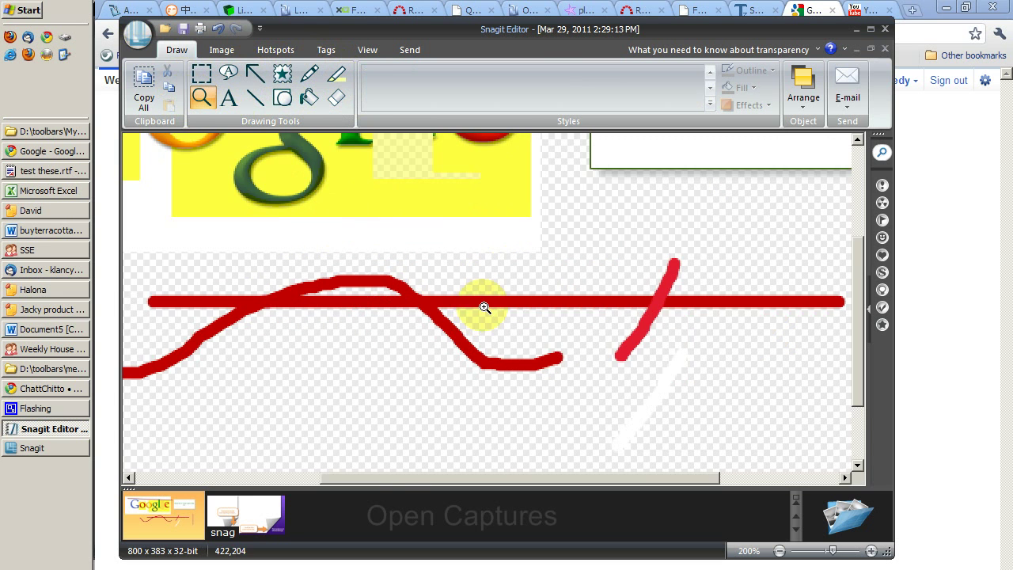
click(516, 332)
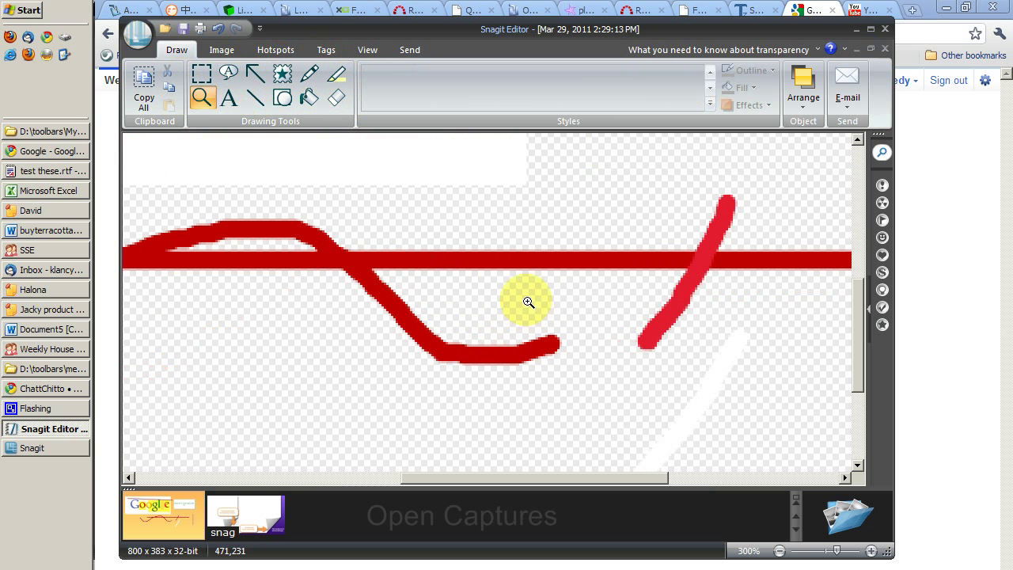
key(h)
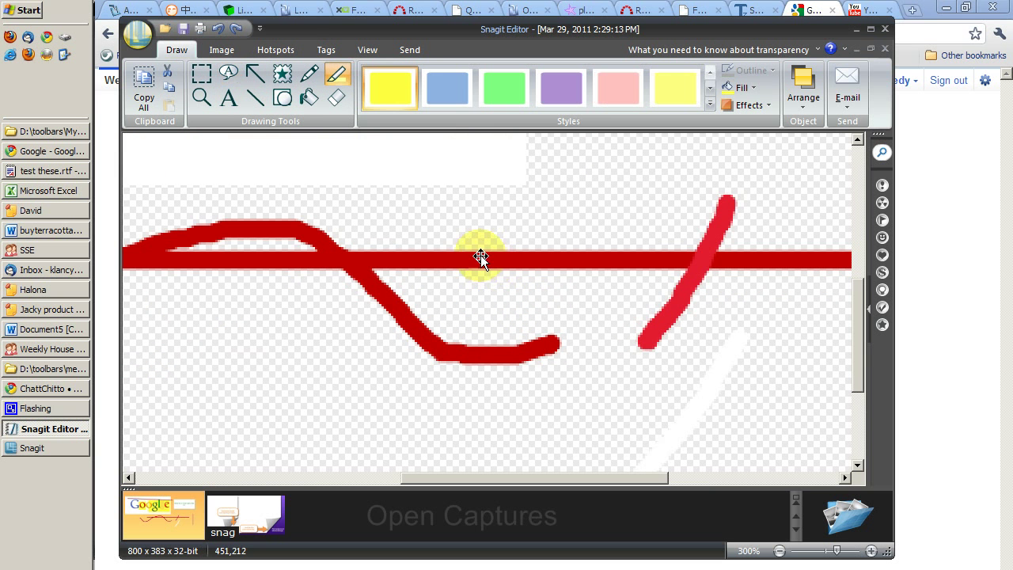
scroll(471, 242, down, 3)
scroll(459, 228, up, 7)
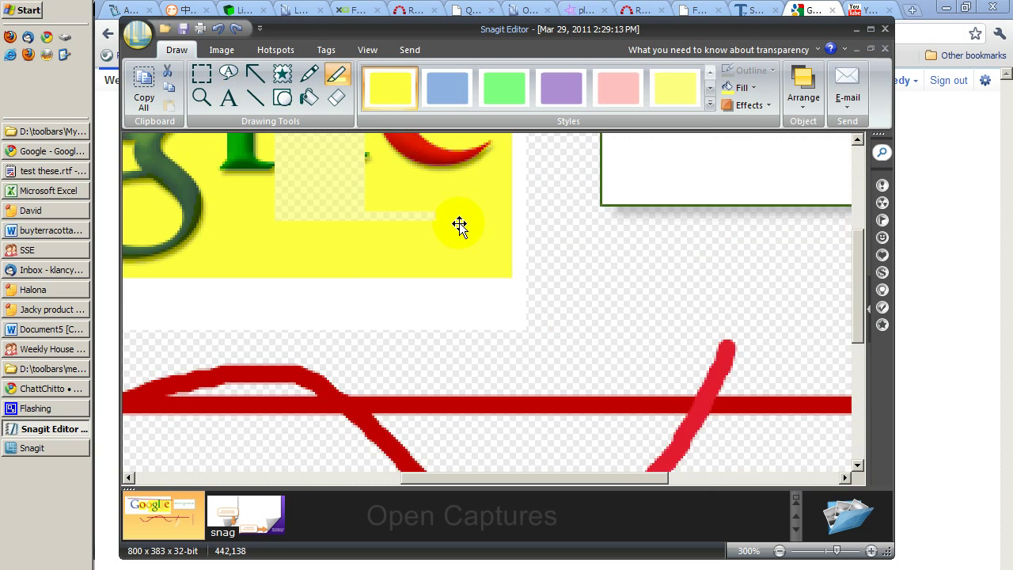
scroll(459, 225, up, 1)
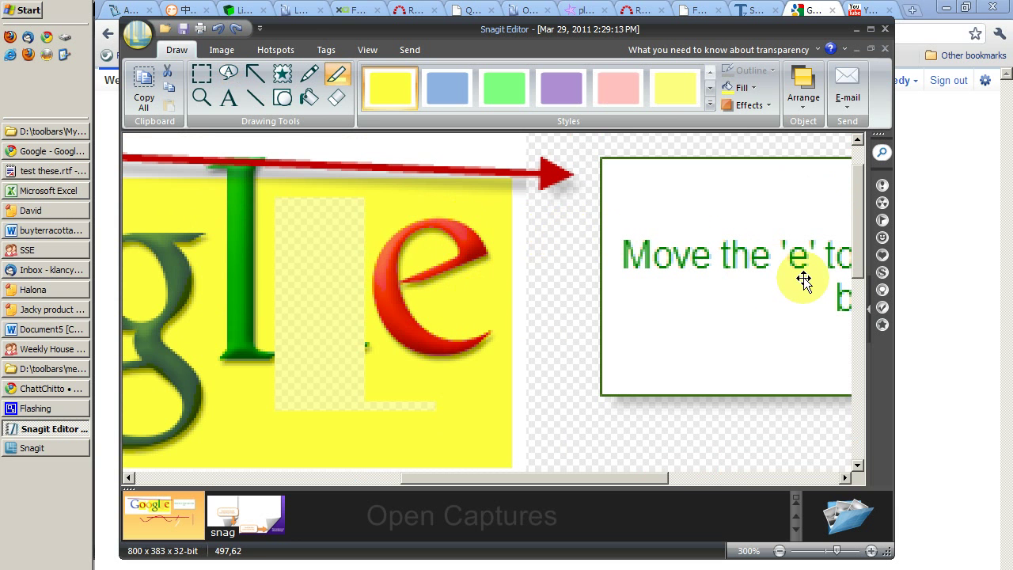
click(201, 98)
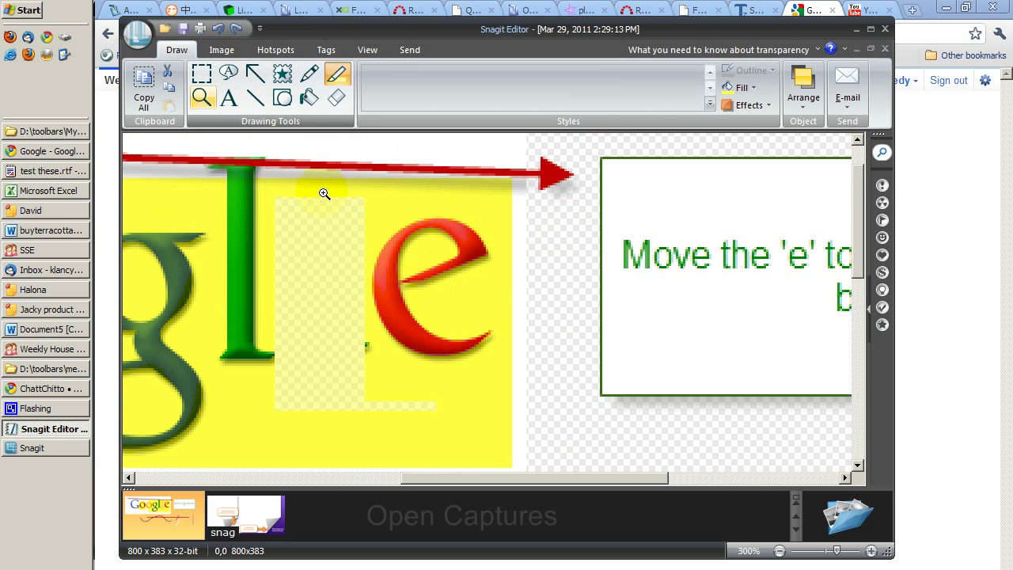
right_click(321, 205)
right_click(323, 204)
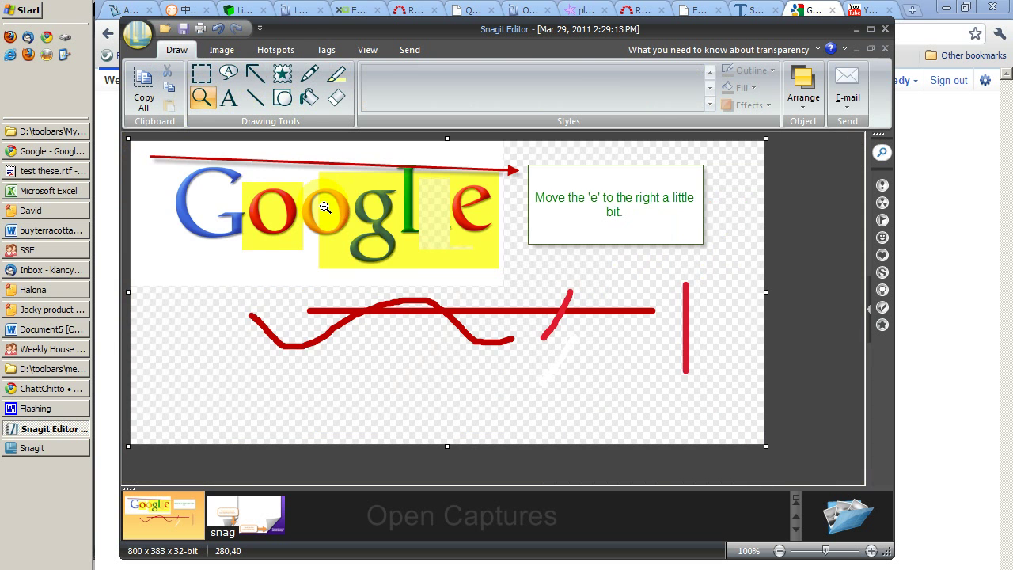
click(347, 218)
click(387, 249)
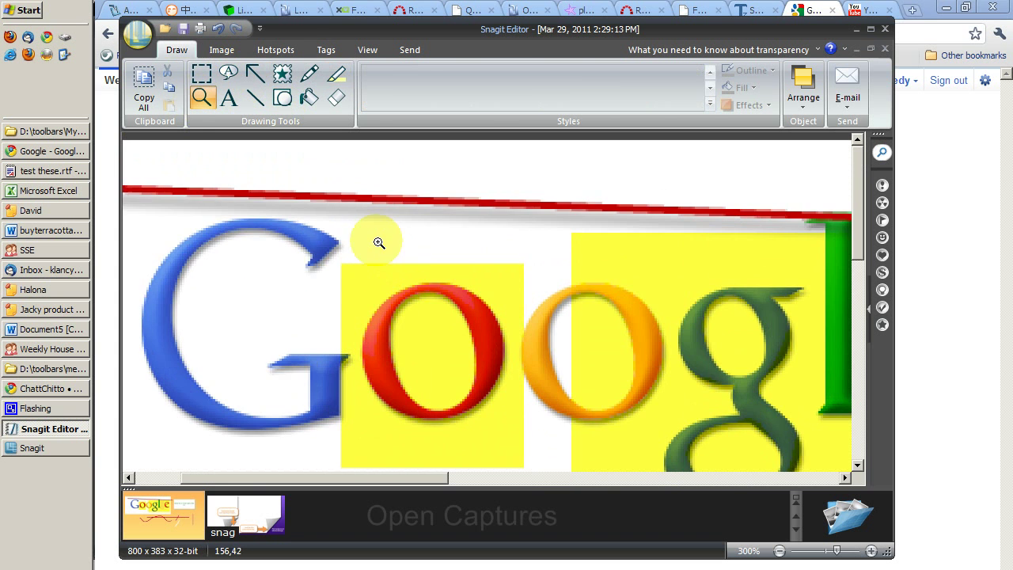
right_click(402, 262)
right_click(422, 276)
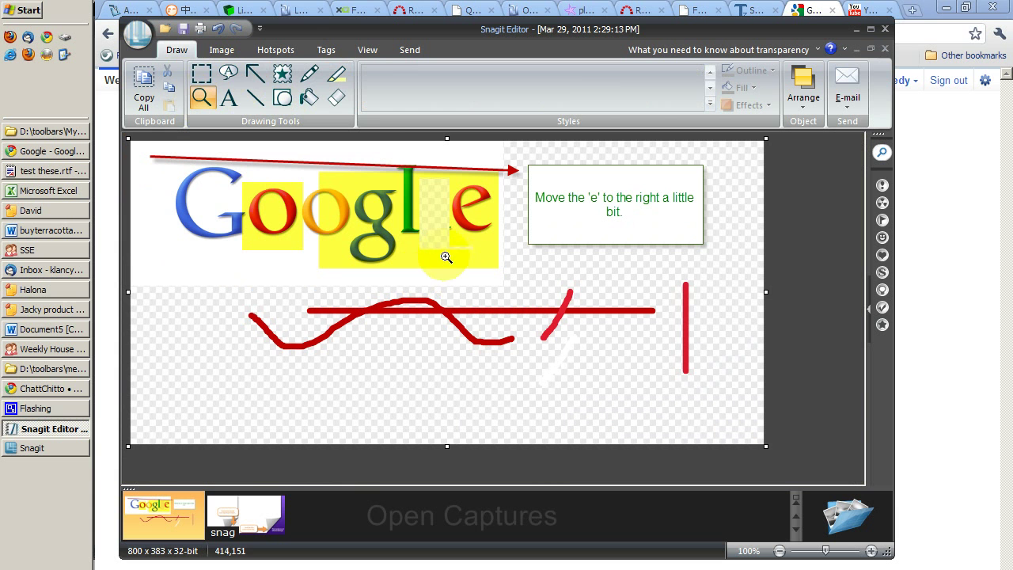
Step: Add the label 'Clear background' below the Google logo in 18-point text
click(229, 98)
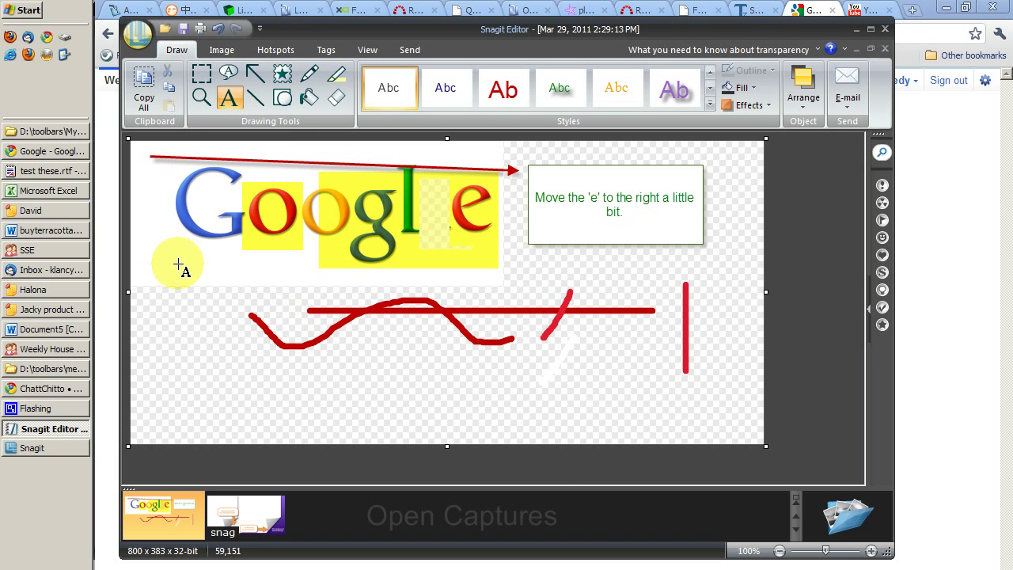
drag(171, 258, 362, 348)
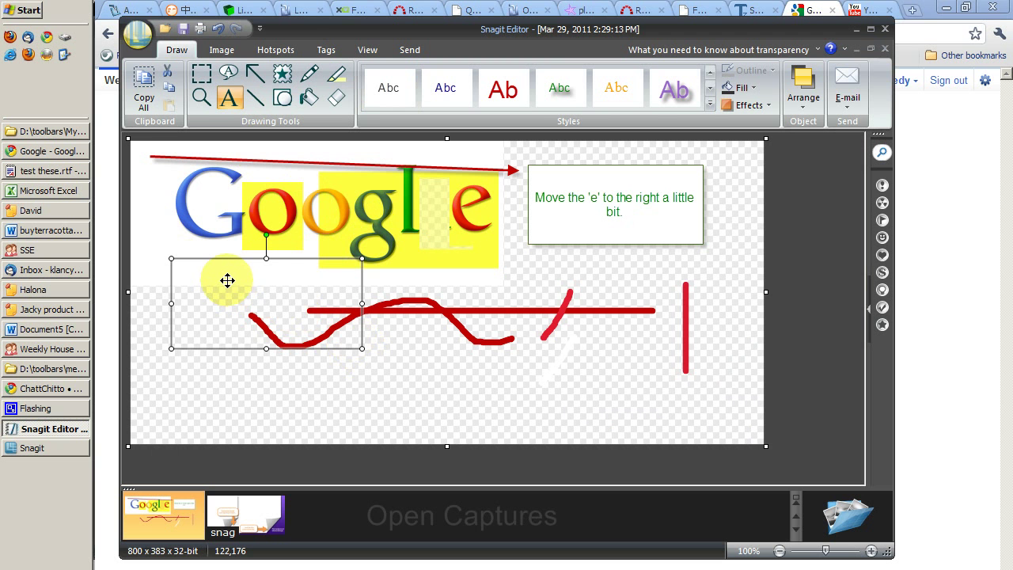
text(Clear background)
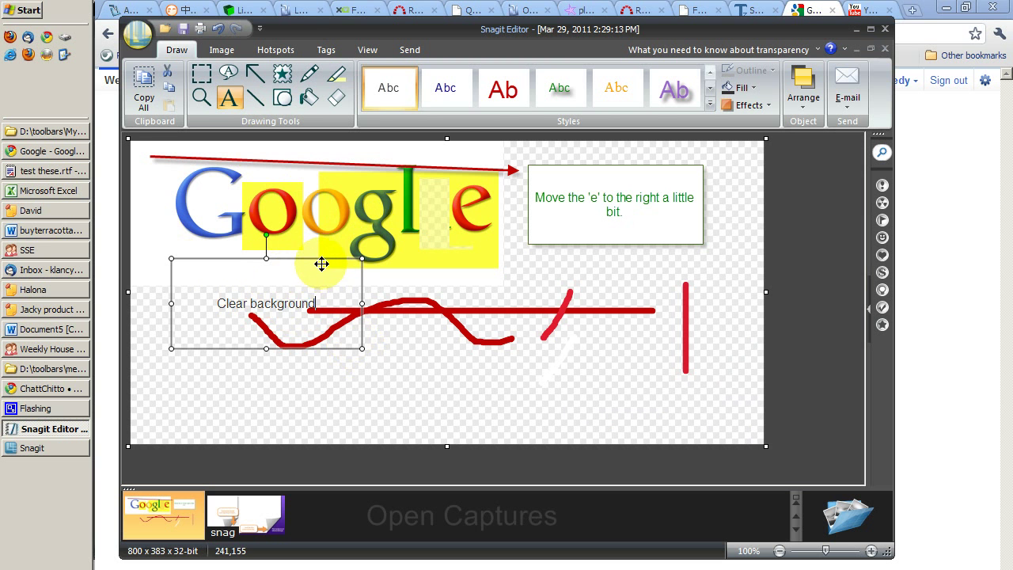
click(478, 296)
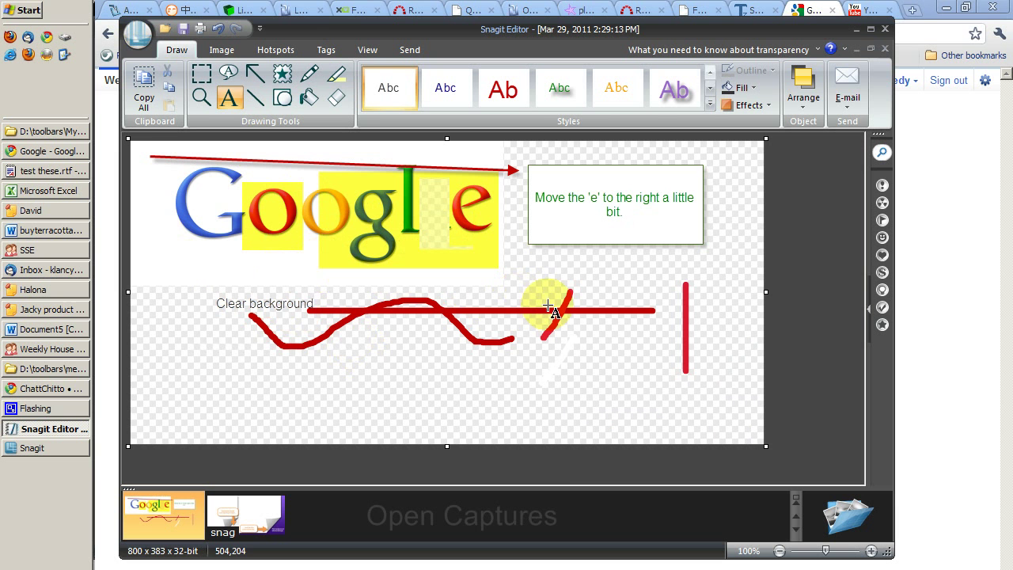
click(271, 299)
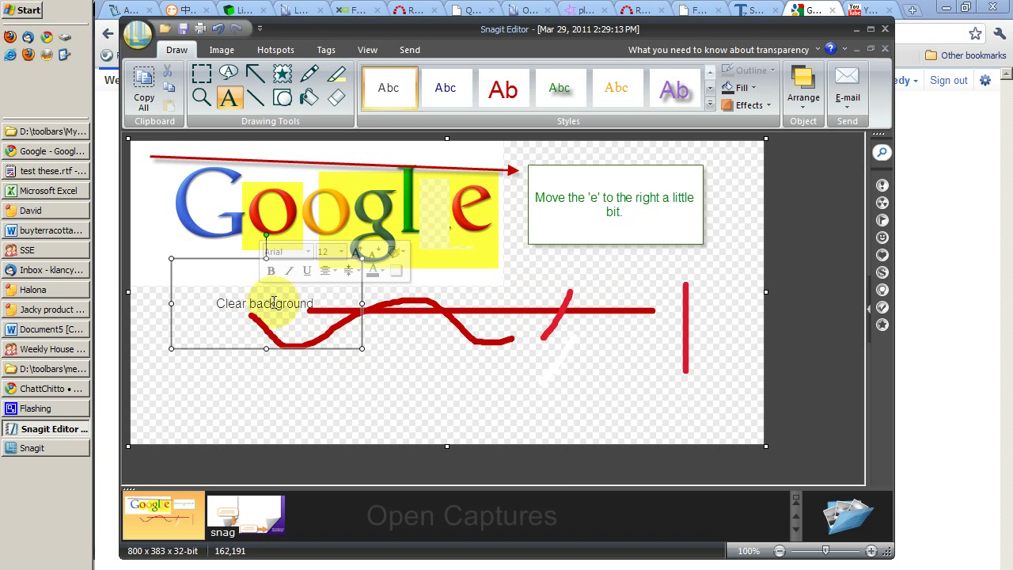
triple_click(271, 303)
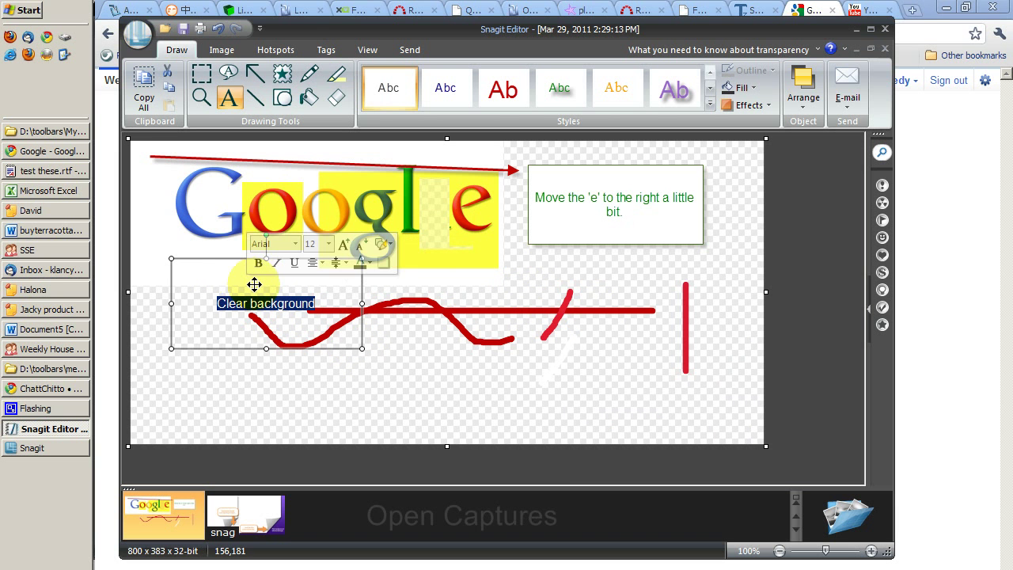
click(329, 246)
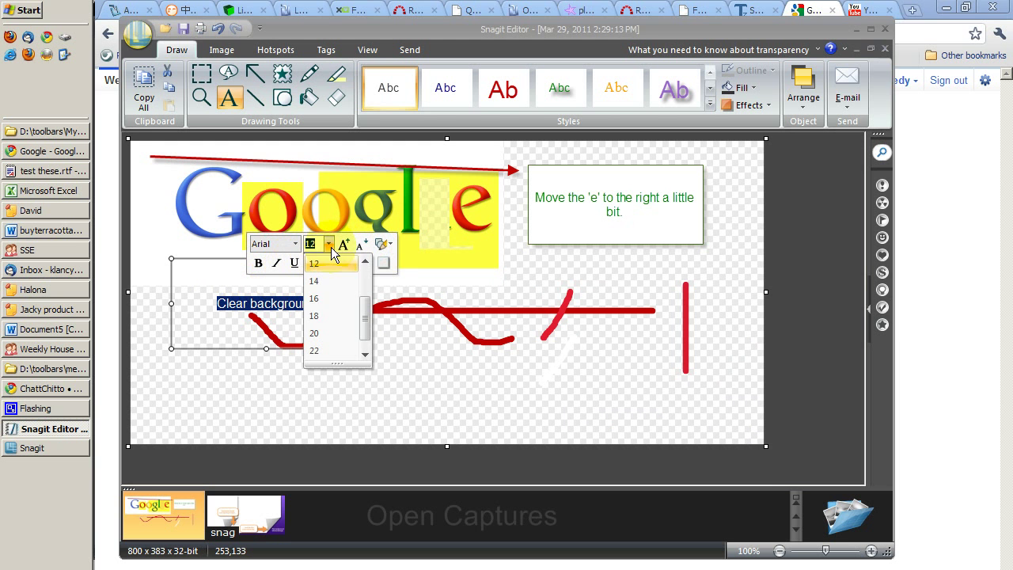
click(329, 315)
click(509, 272)
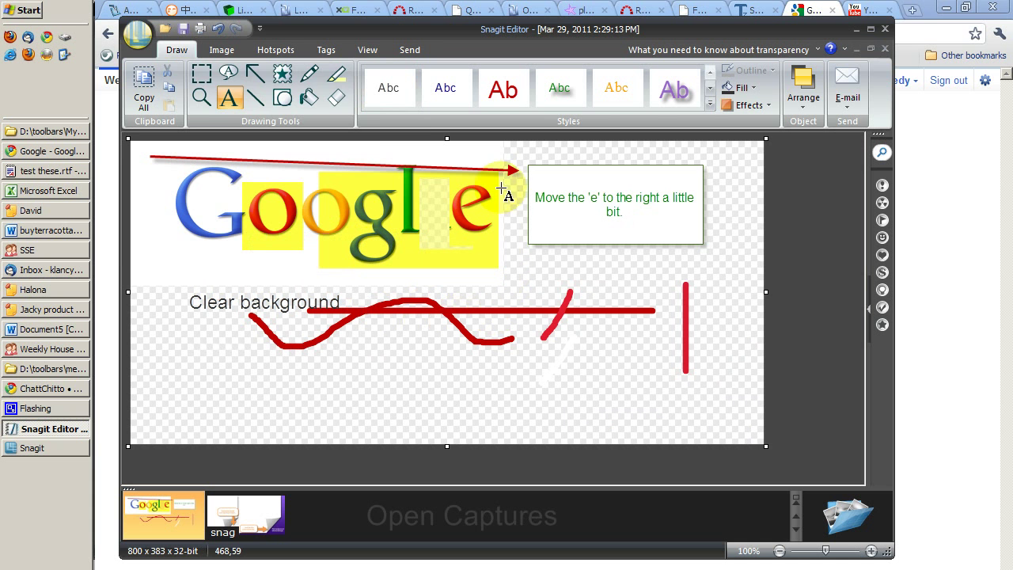
Step: Draw two green ellipse outlines: one below the note box, a smaller one over the red strokes
click(285, 97)
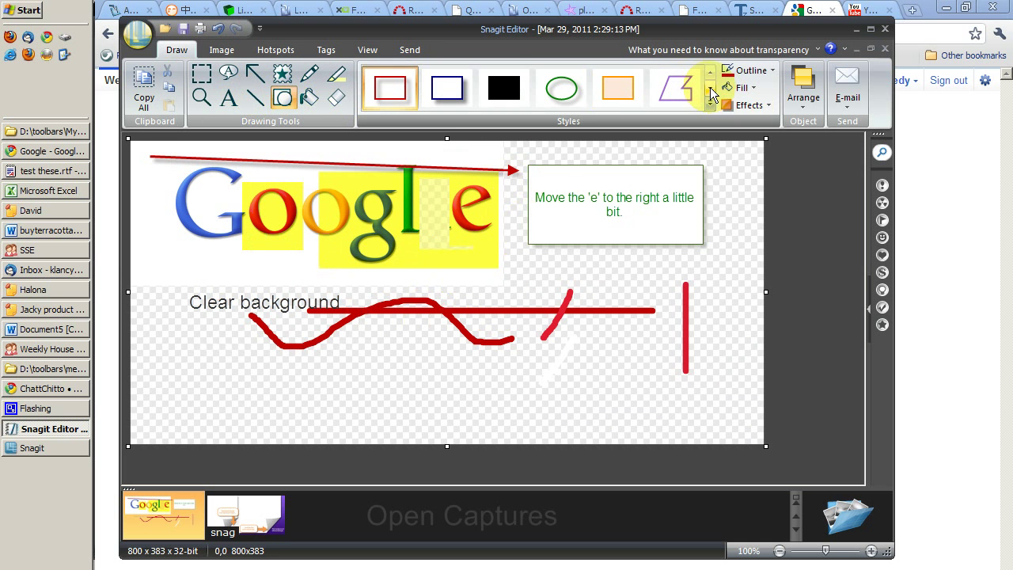
click(561, 89)
drag(523, 227, 676, 301)
drag(481, 293, 556, 355)
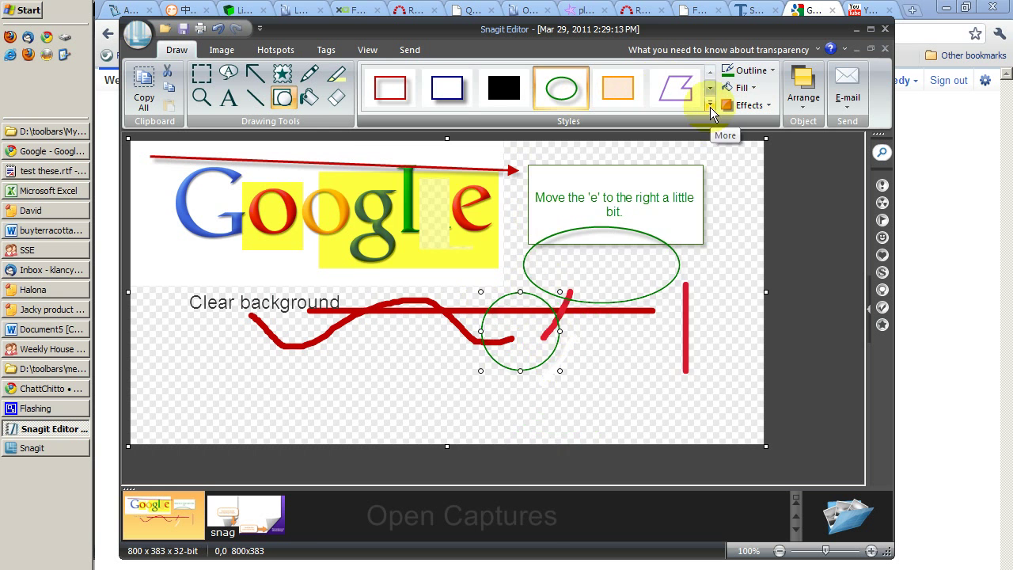
click(710, 105)
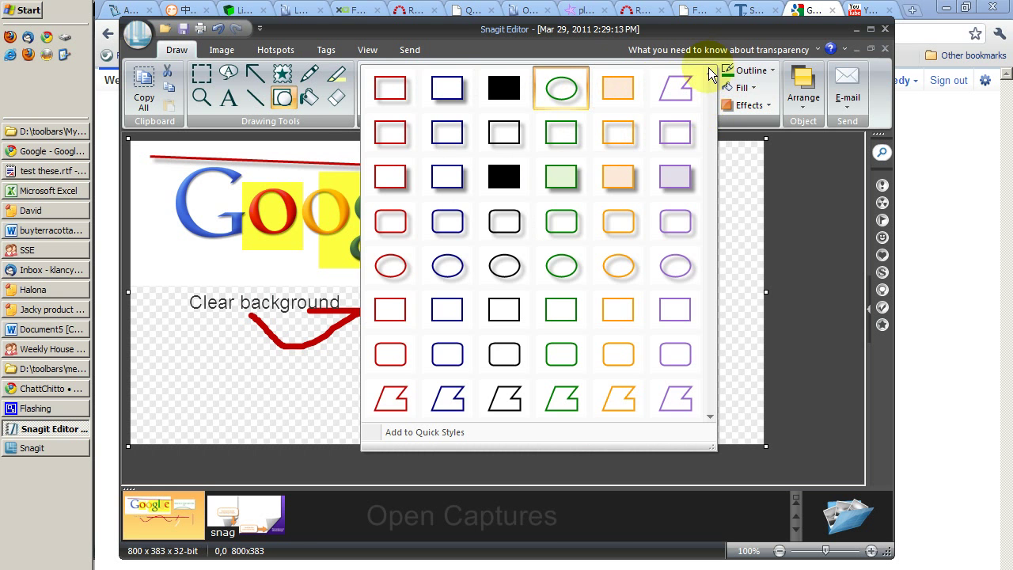
click(284, 93)
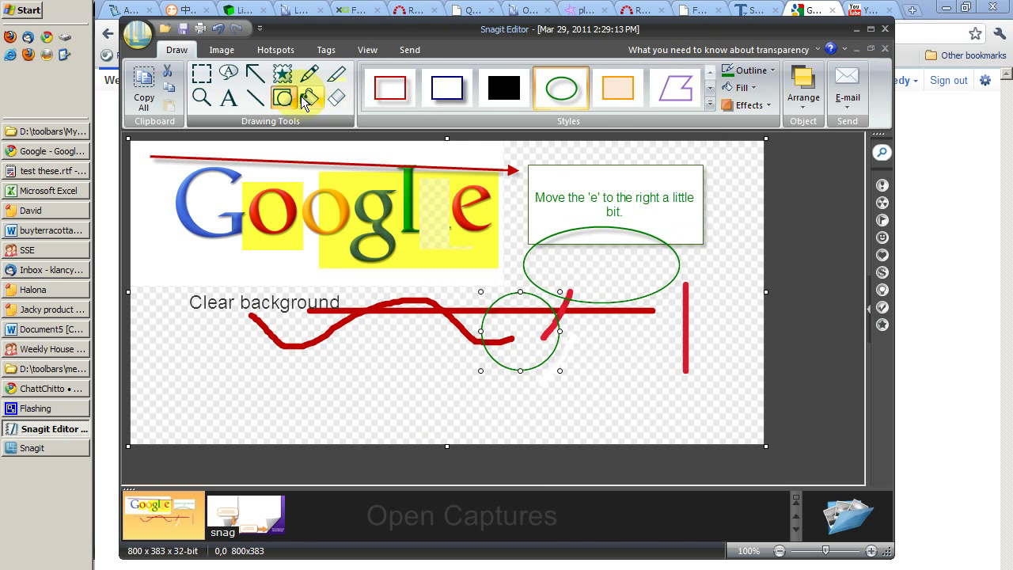
click(309, 97)
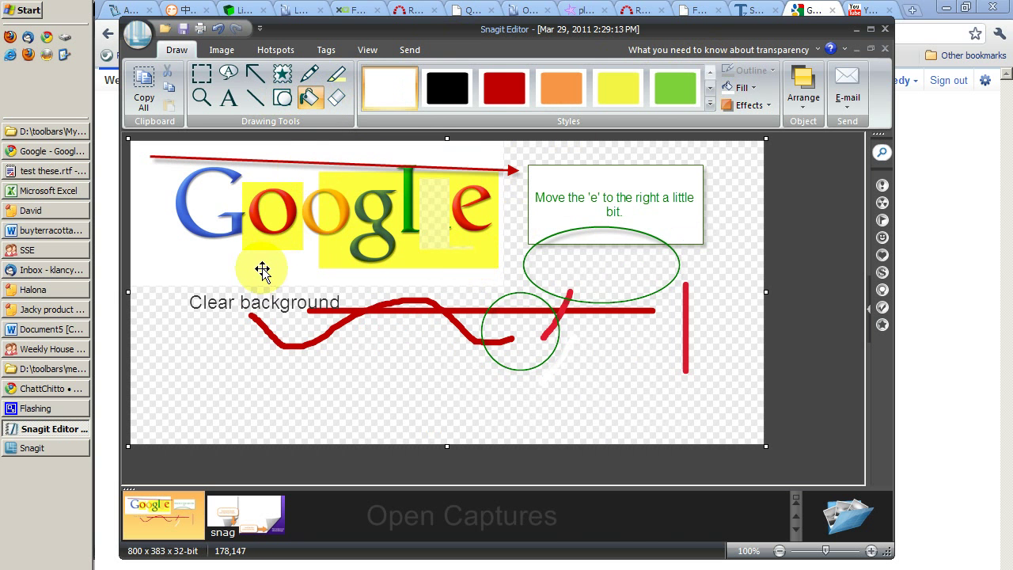
Step: Erase most of the red 'o' using the largest eraser size
click(180, 270)
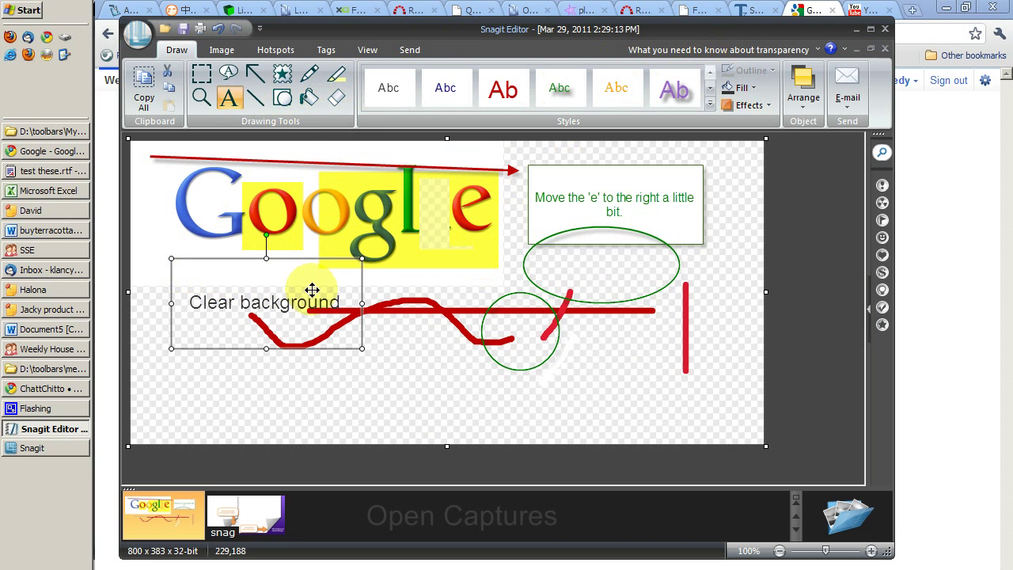
click(309, 96)
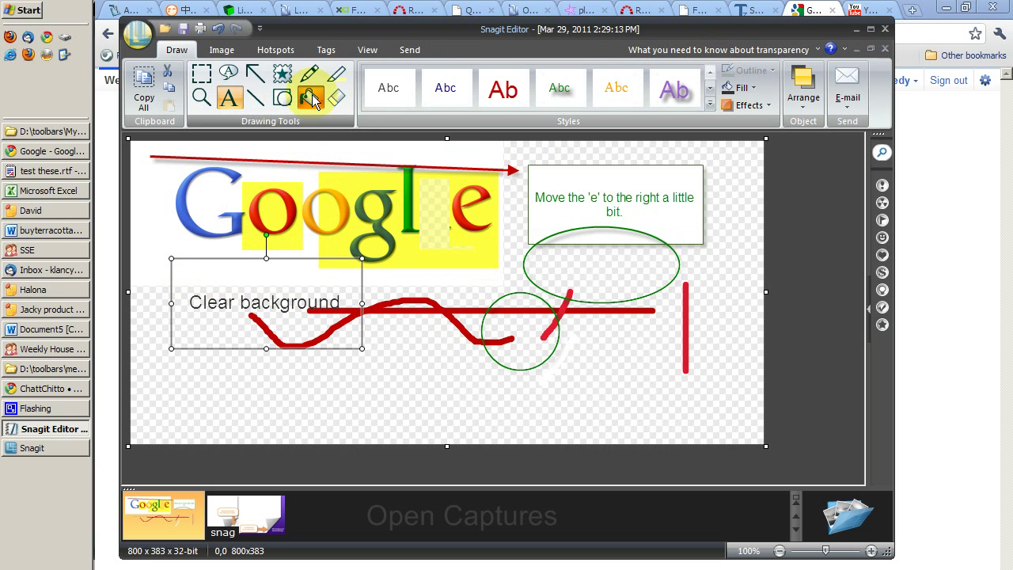
right_click(222, 195)
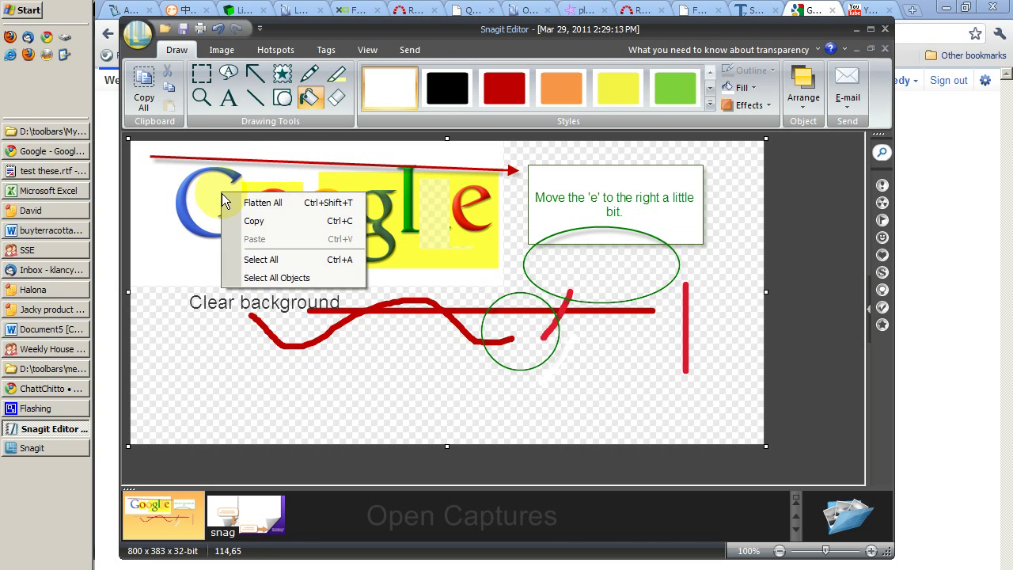
click(247, 131)
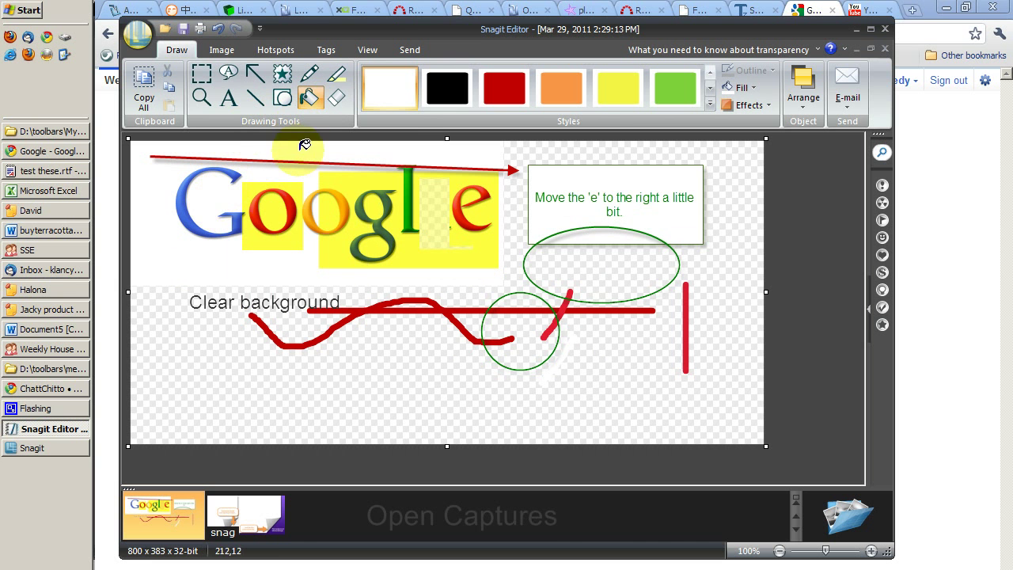
click(338, 101)
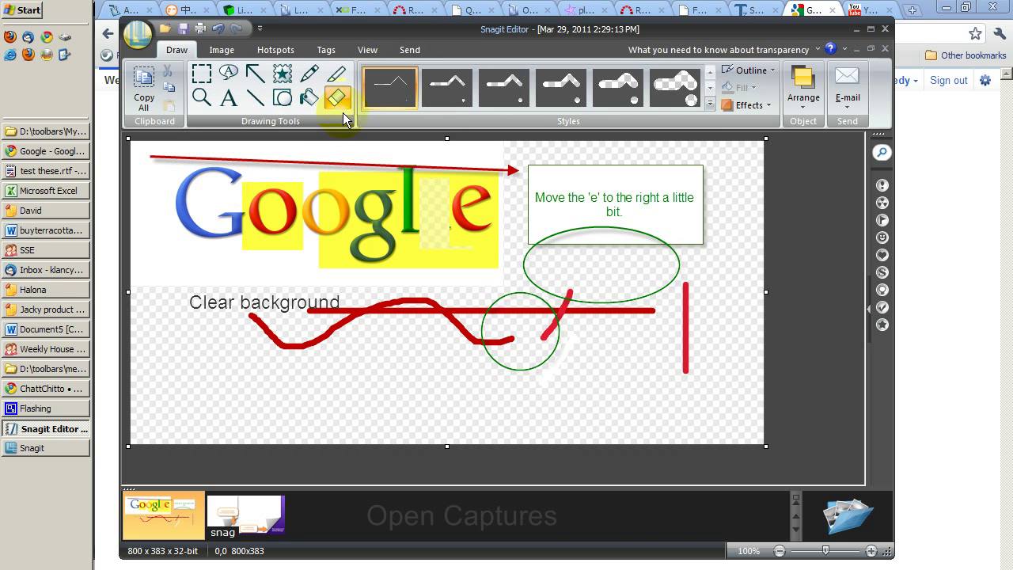
mouse_move(258, 185)
mouse_down()
mouse_move(253, 165)
mouse_move(264, 204)
mouse_move(245, 229)
mouse_move(280, 187)
mouse_move(286, 223)
mouse_up()
click(673, 87)
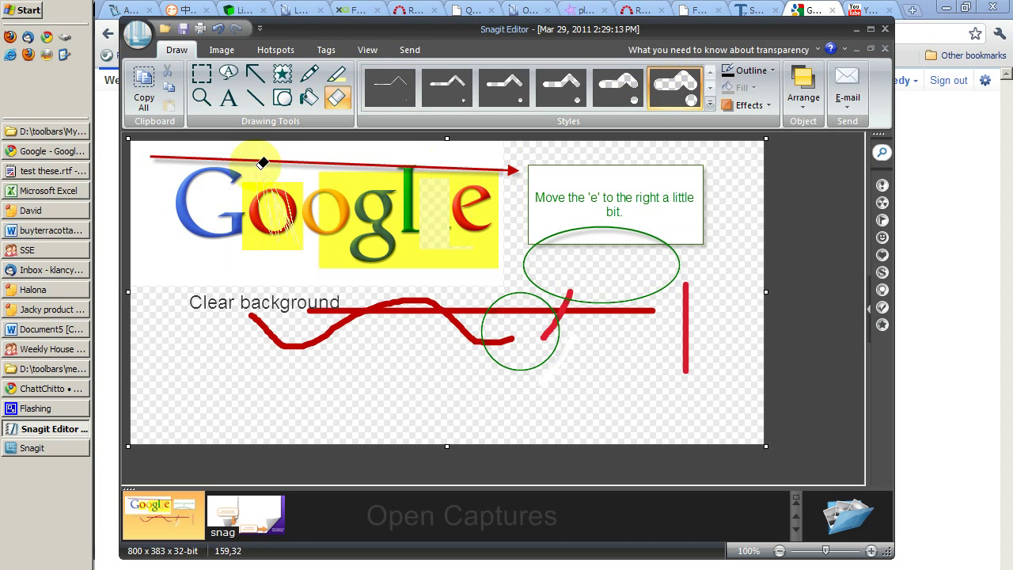
mouse_move(261, 184)
mouse_down()
mouse_move(255, 229)
mouse_move(289, 207)
mouse_move(305, 228)
mouse_move(301, 191)
mouse_move(277, 240)
mouse_move(317, 250)
mouse_move(280, 178)
mouse_up()
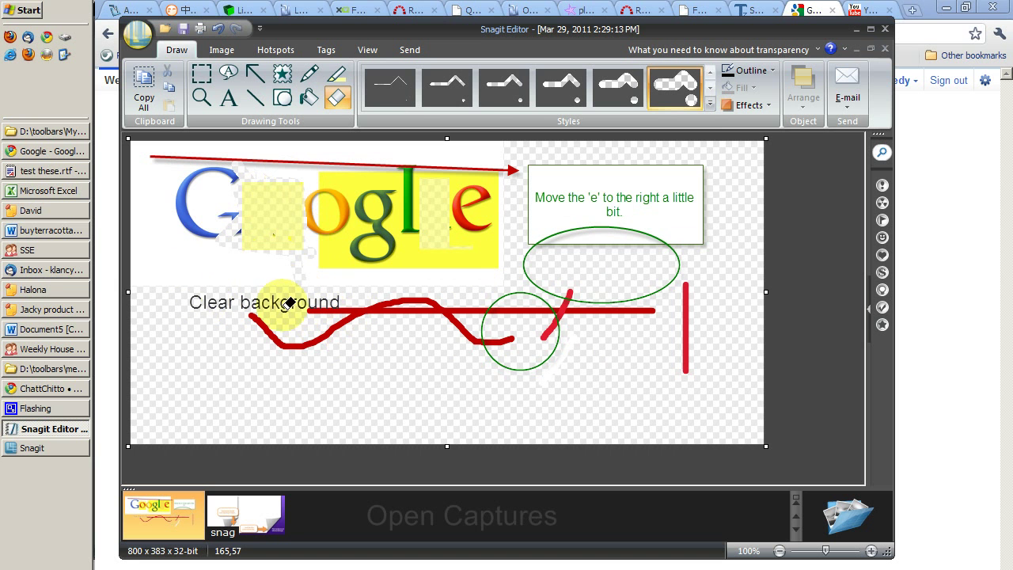
Step: Erase a strip across the remaining Google letters and select the yellow image object
mouse_move(511, 244)
mouse_down()
mouse_move(289, 171)
mouse_move(330, 224)
mouse_move(218, 224)
mouse_move(155, 198)
mouse_move(203, 196)
mouse_move(451, 236)
mouse_move(335, 250)
mouse_move(385, 214)
mouse_move(326, 183)
mouse_move(391, 165)
mouse_up()
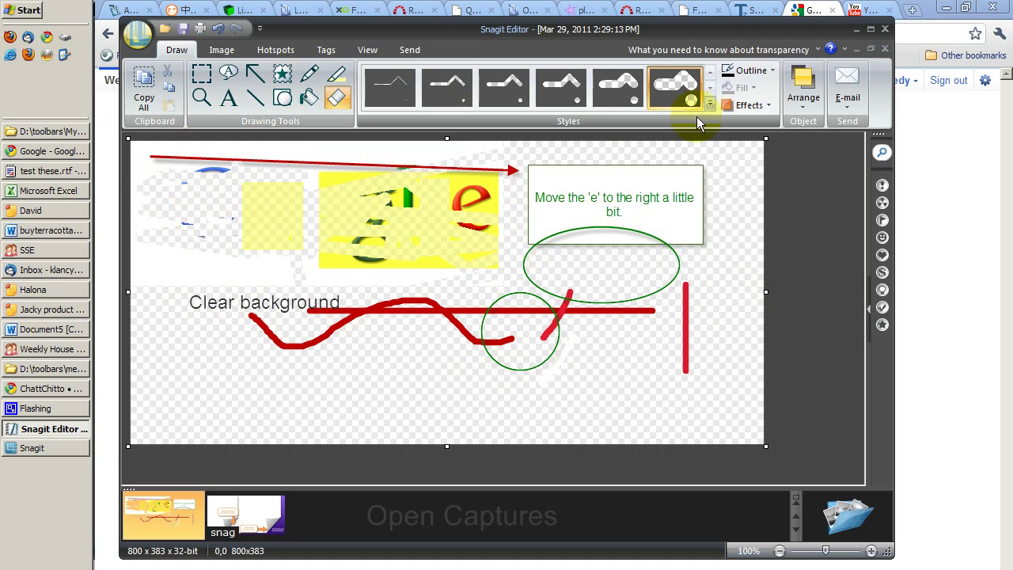
click(804, 105)
click(806, 104)
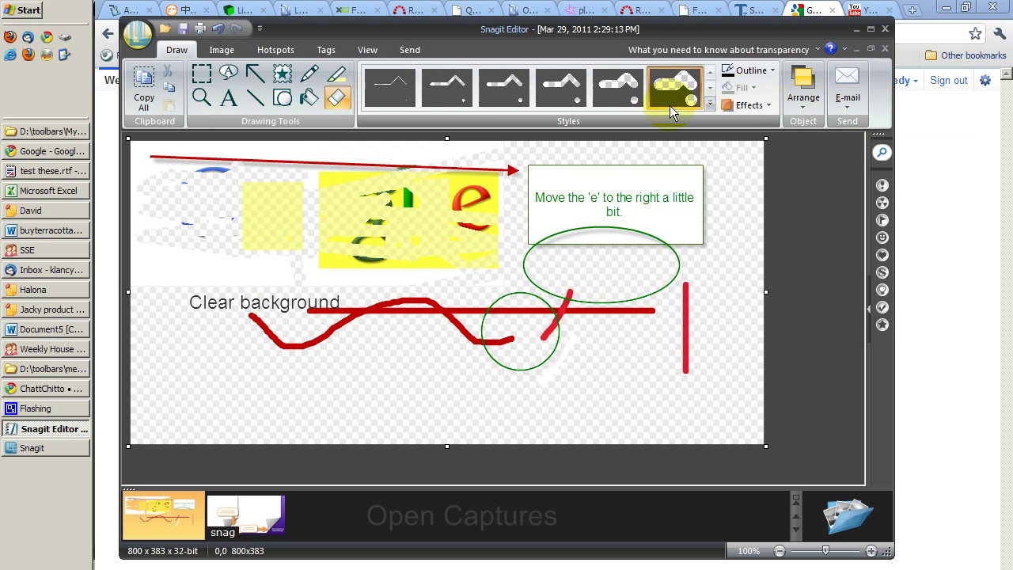
click(430, 181)
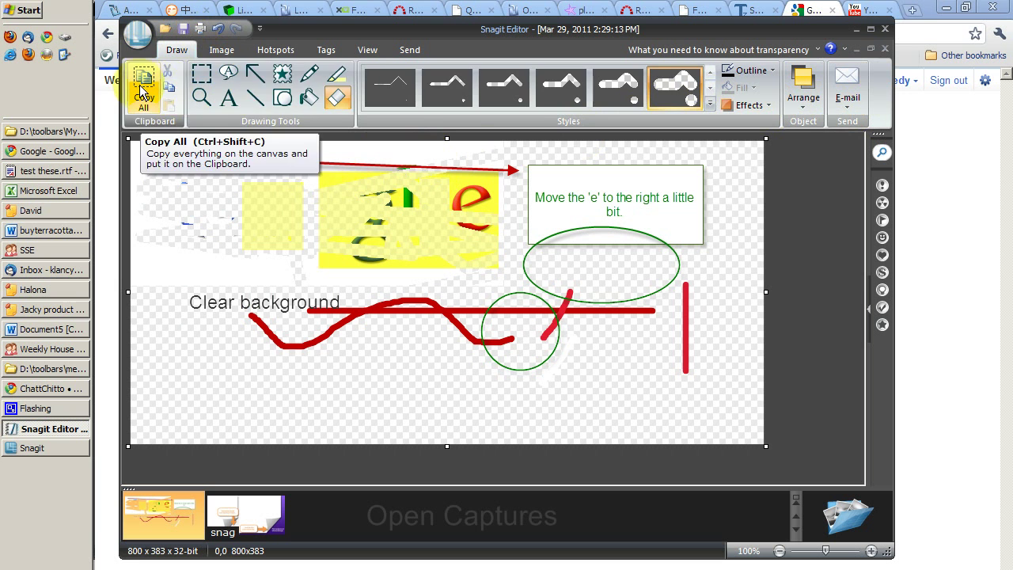
Step: Crop the canvas from 800 x 383 to 676 x 310, trimming the right, bottom and left
click(201, 73)
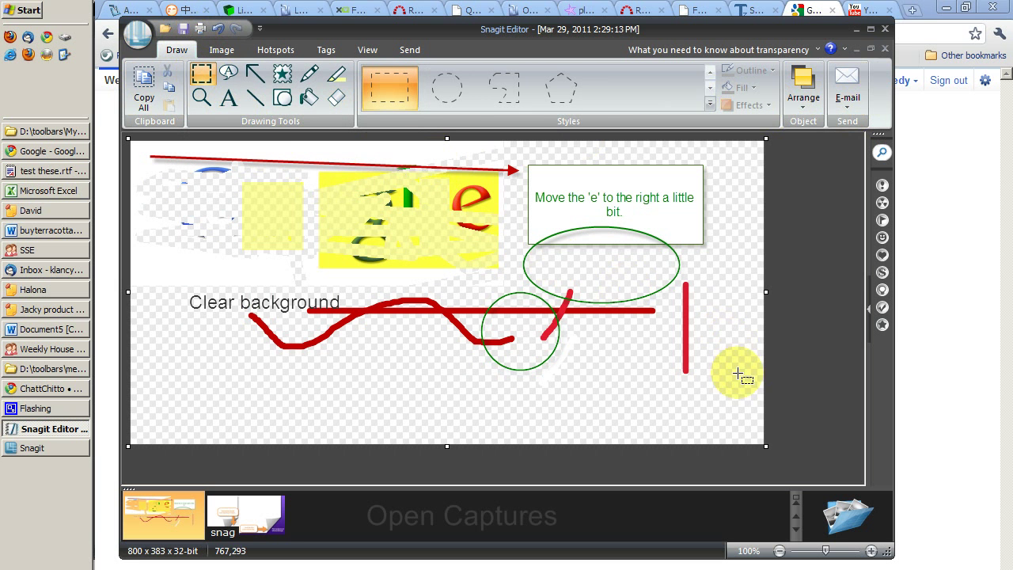
drag(736, 407, 675, 379)
right_click(690, 379)
click(783, 445)
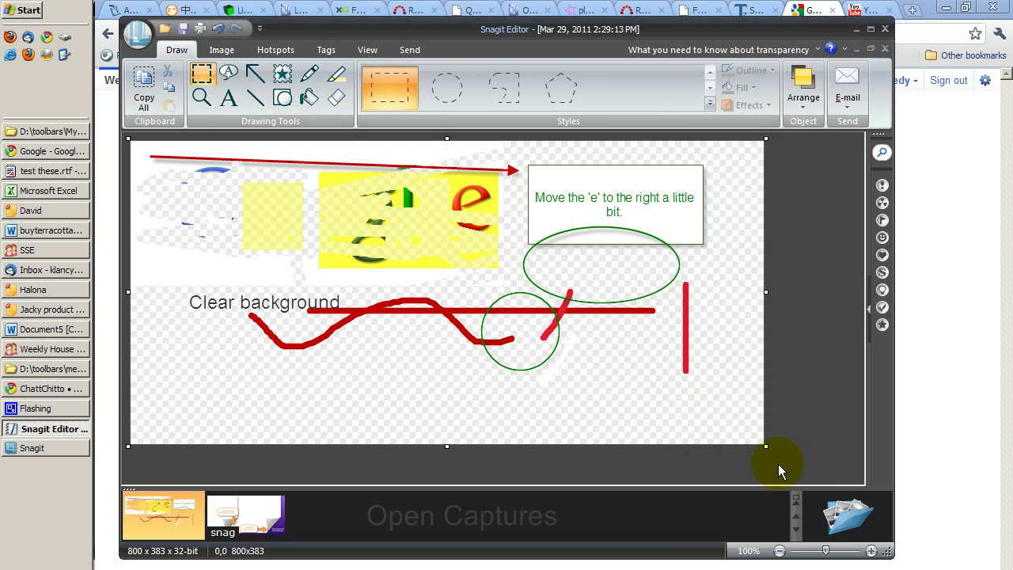
drag(765, 444, 714, 400)
drag(419, 402, 422, 388)
drag(129, 263, 176, 264)
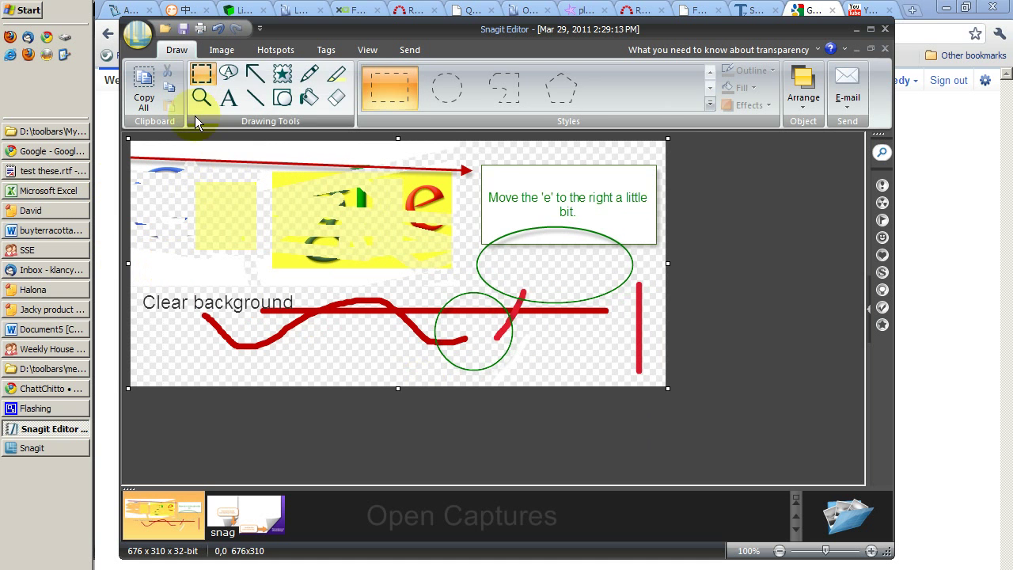
click(183, 29)
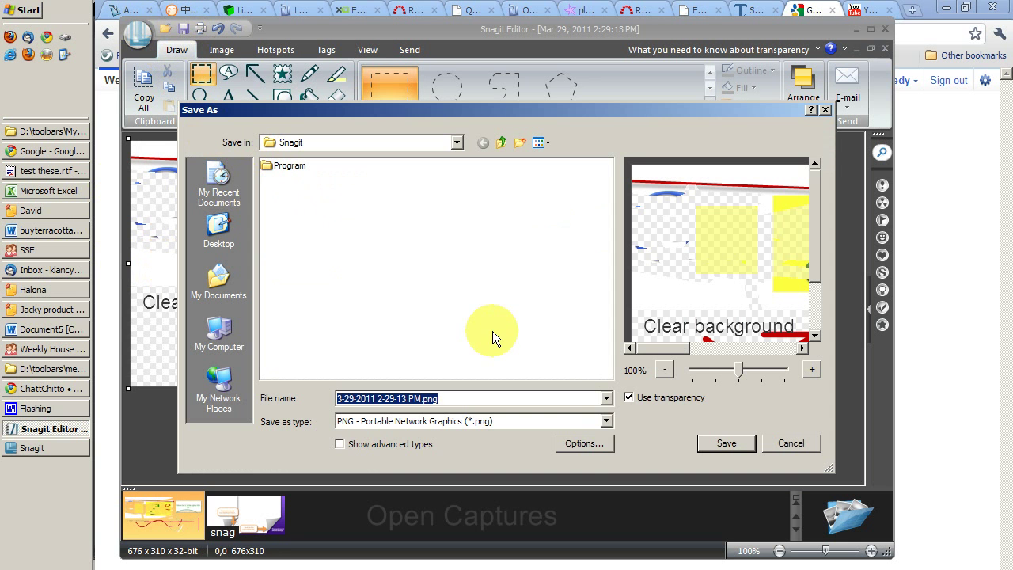
click(605, 421)
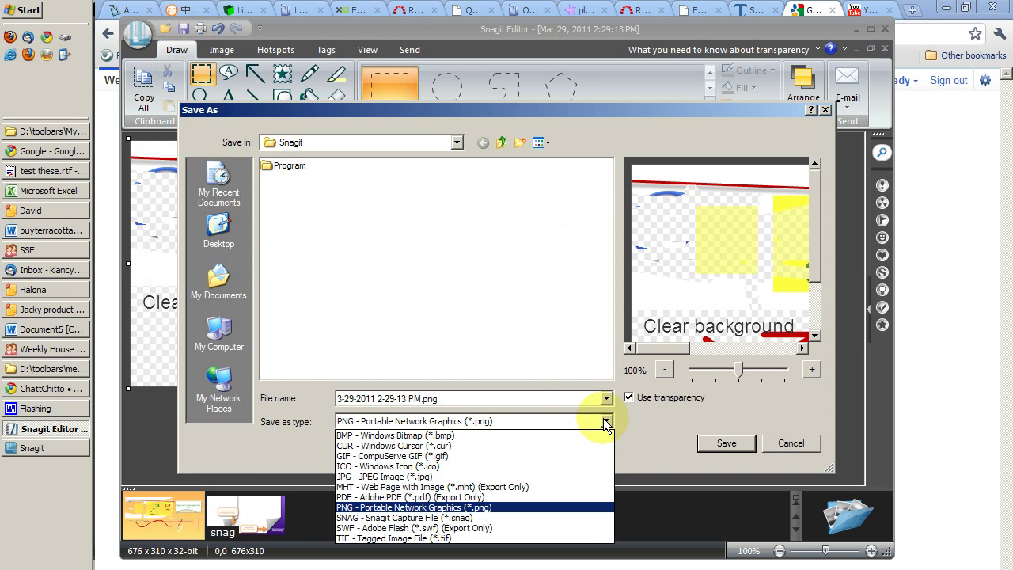
click(451, 457)
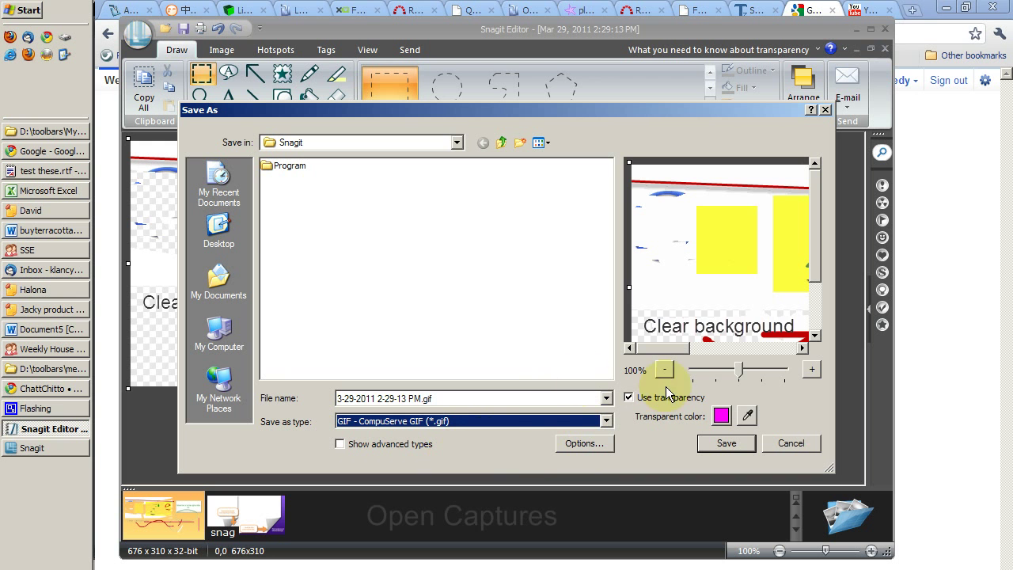
drag(815, 241, 816, 284)
drag(657, 348, 801, 349)
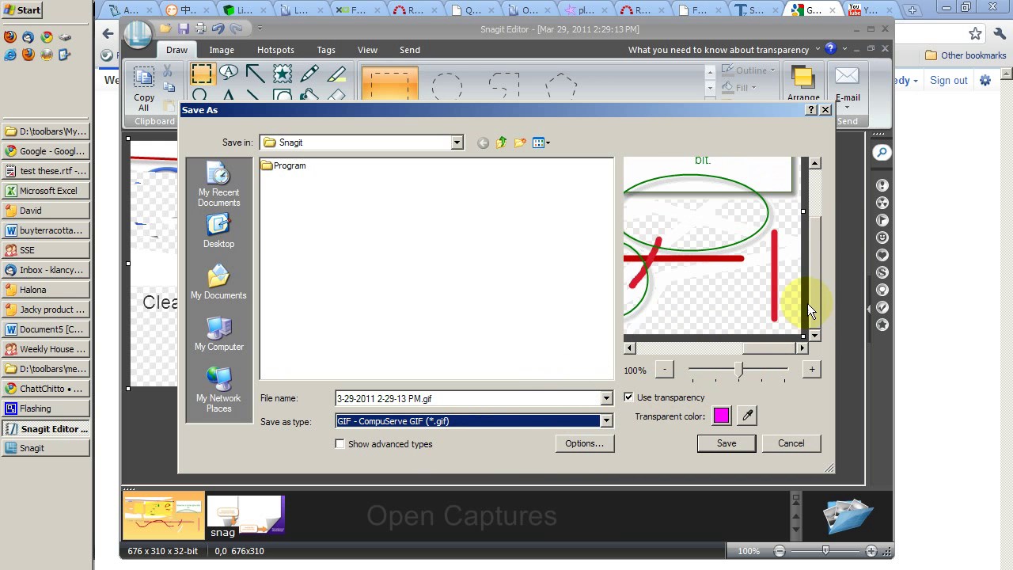
mouse_move(815, 303)
mouse_down()
mouse_move(820, 245)
mouse_move(819, 285)
mouse_up()
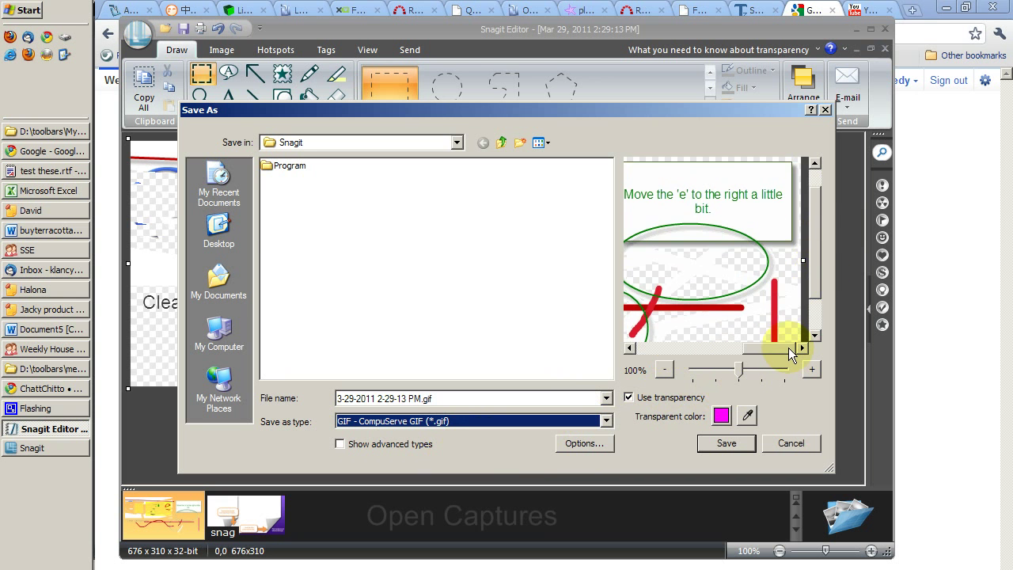
drag(788, 346, 730, 346)
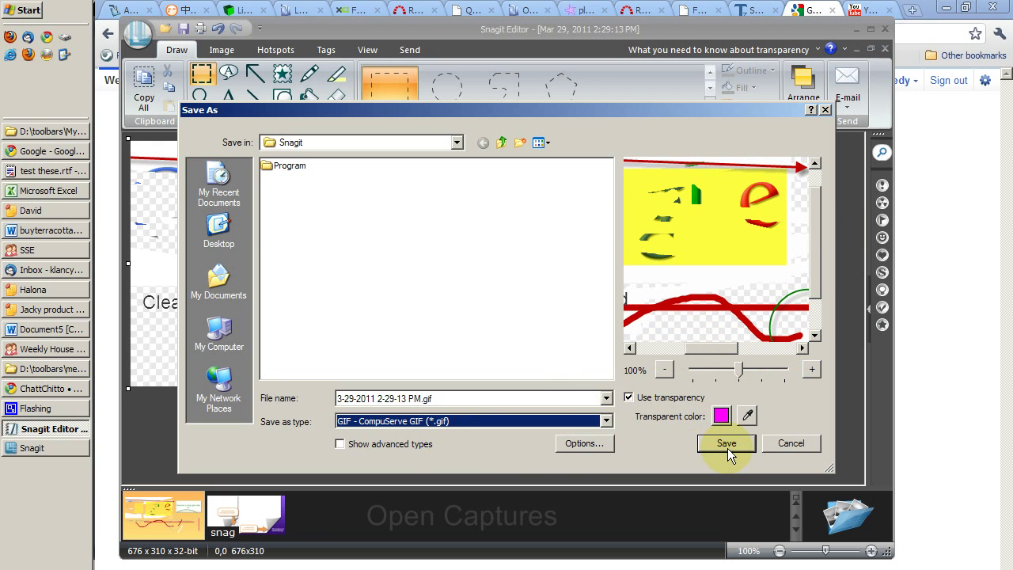
click(607, 421)
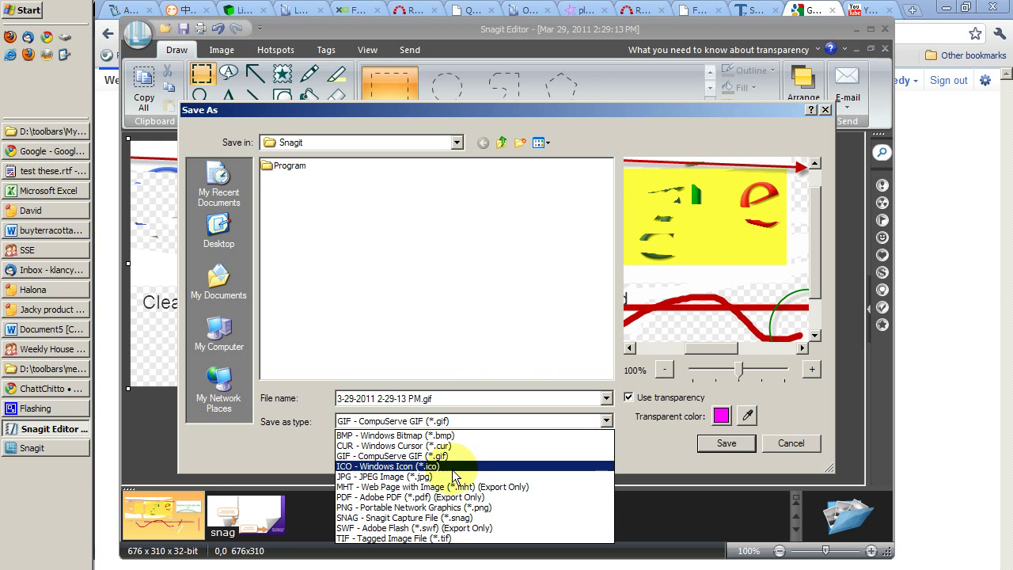
click(455, 506)
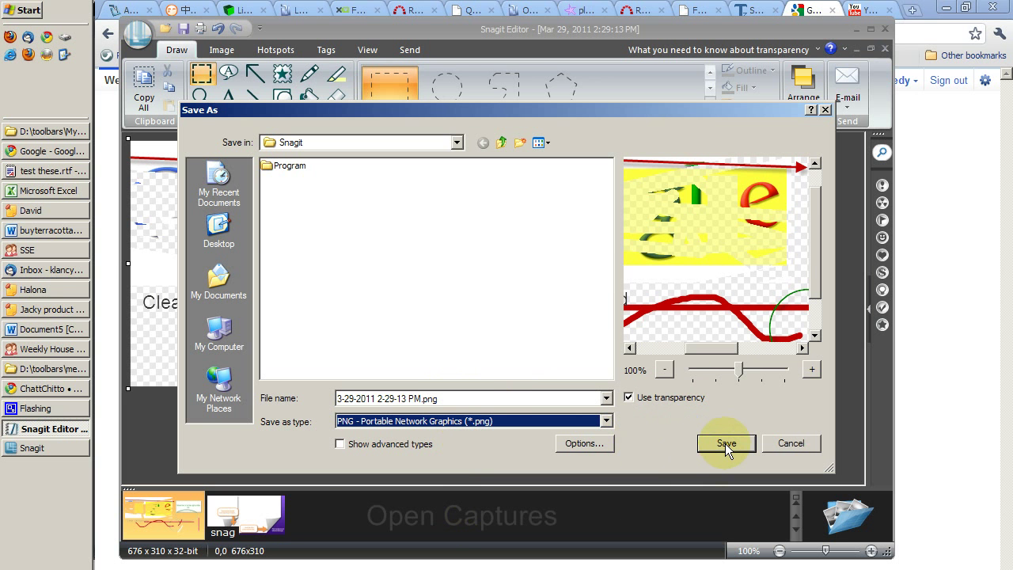
click(628, 397)
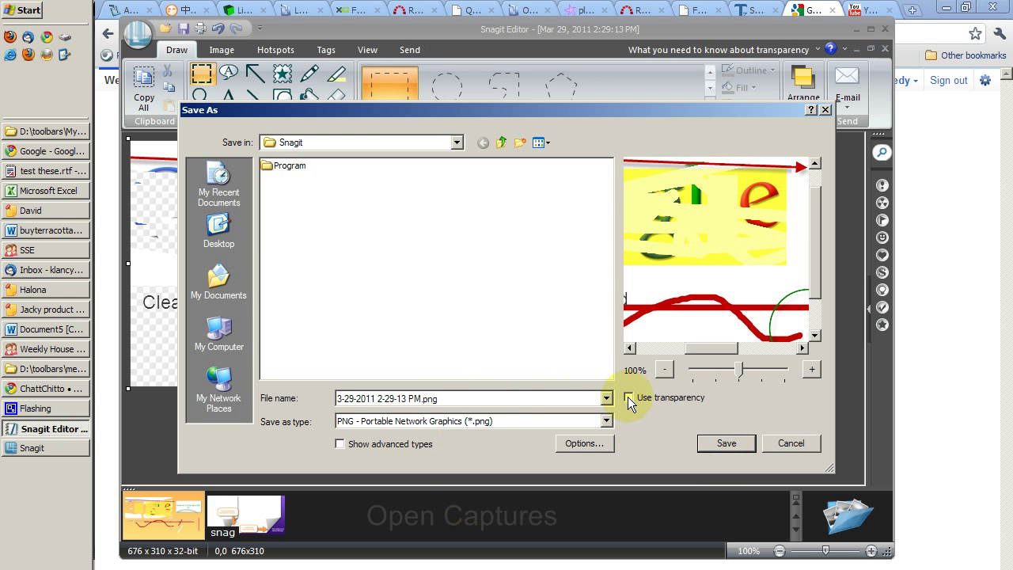
click(629, 398)
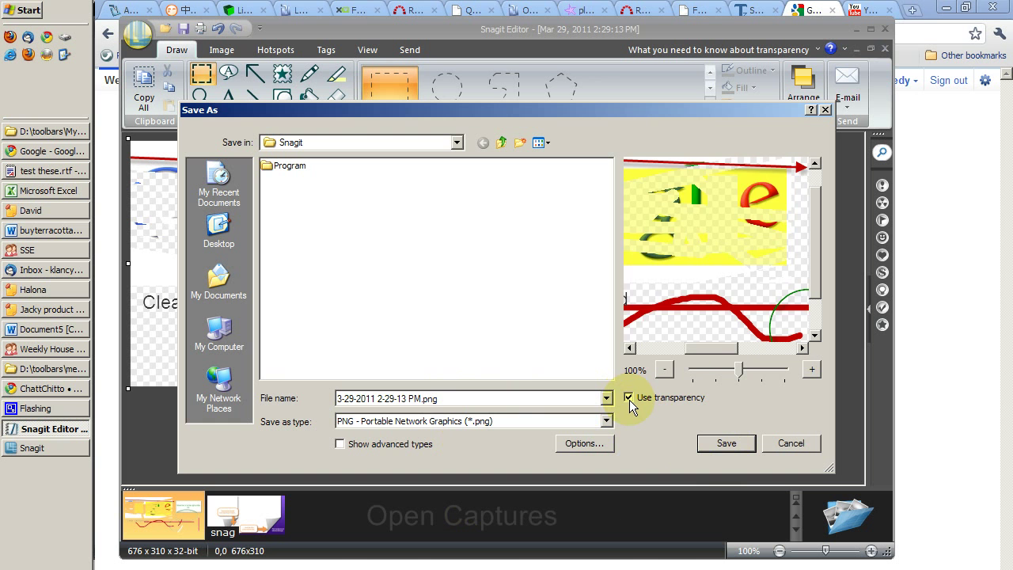
click(629, 398)
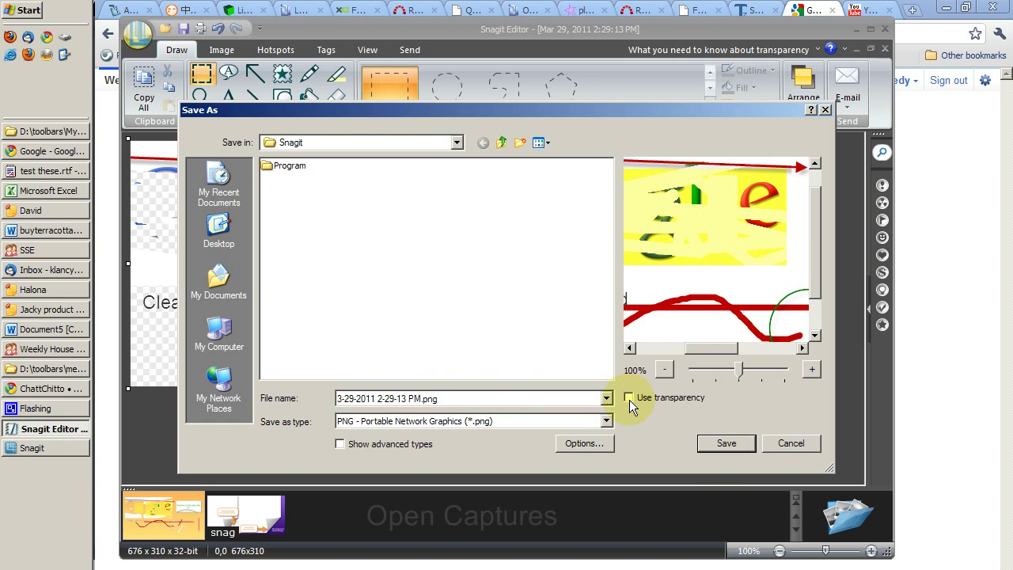
click(727, 444)
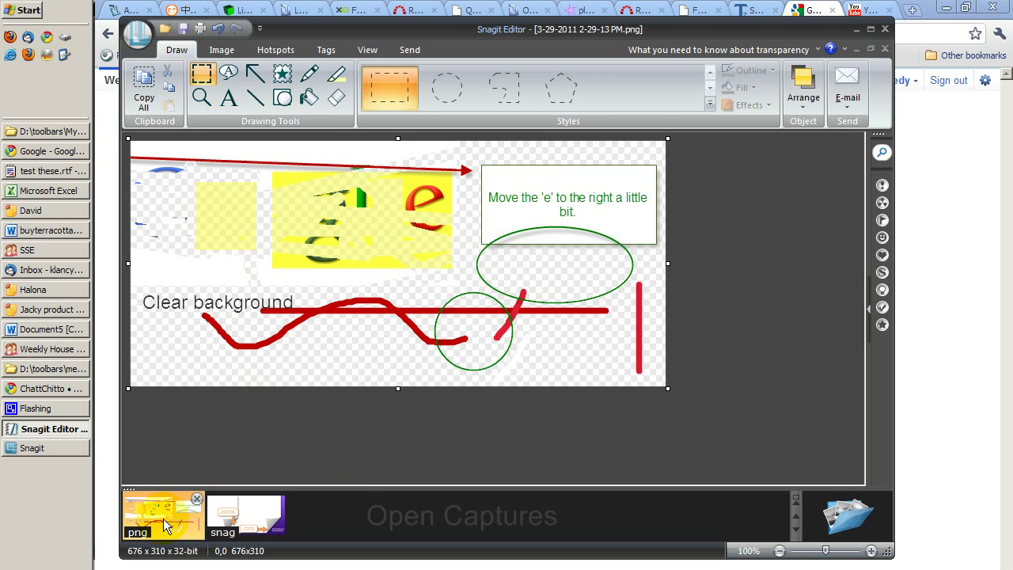
Step: Close the saved PNG and SampleSNAG captures in the tray, then close Snagit Editor
click(196, 500)
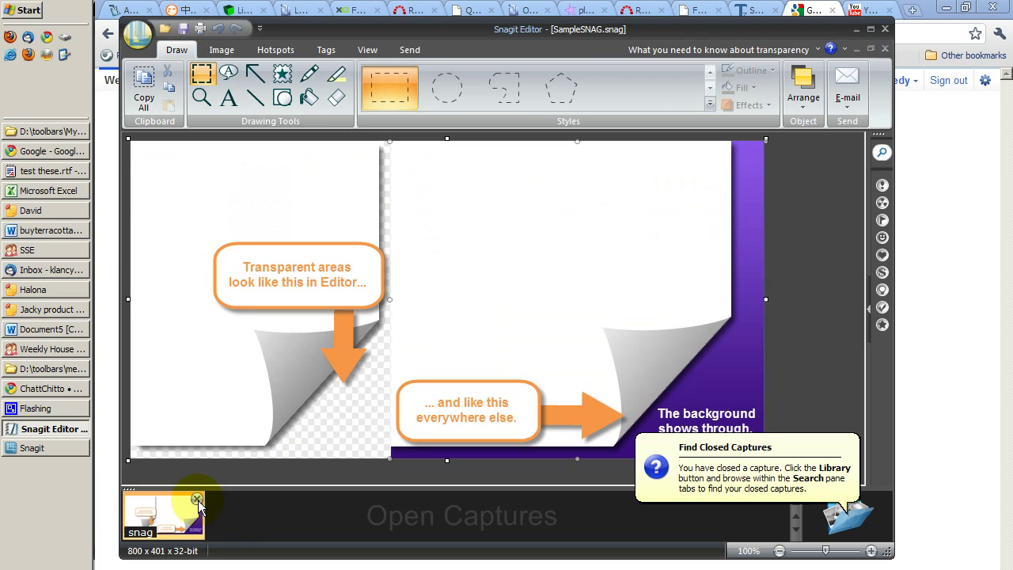
click(196, 499)
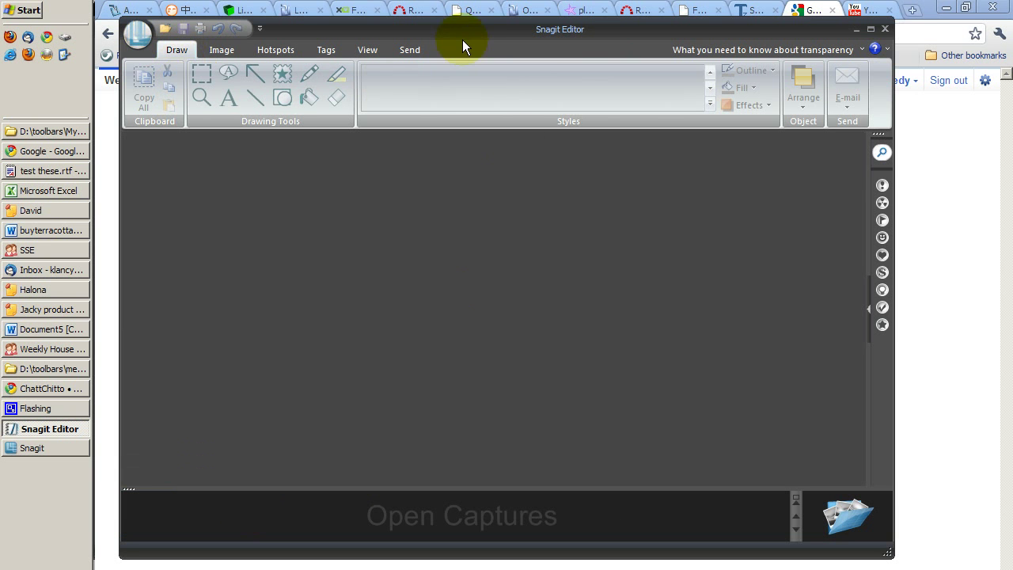
drag(464, 26, 486, 111)
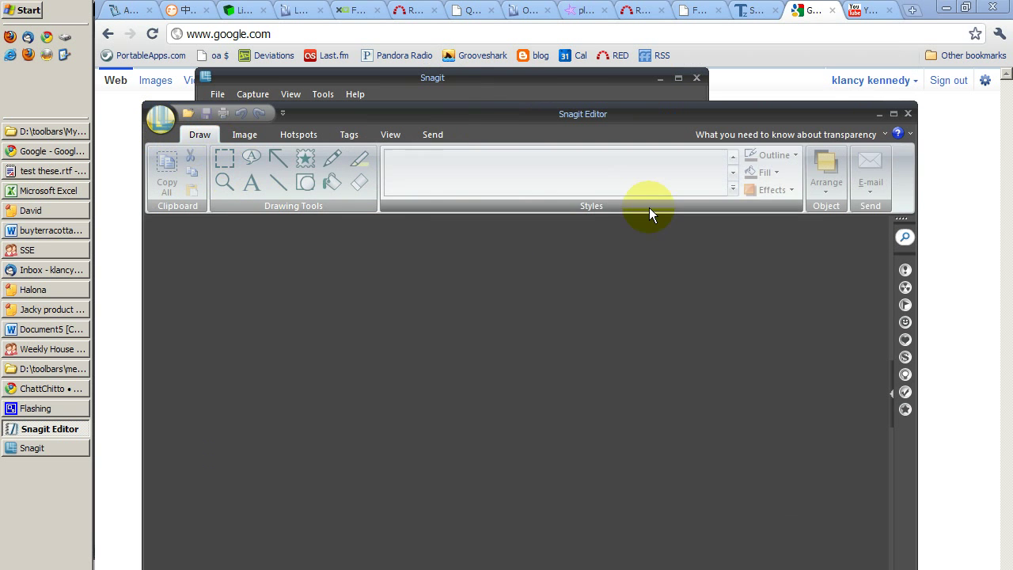
drag(810, 113, 805, 53)
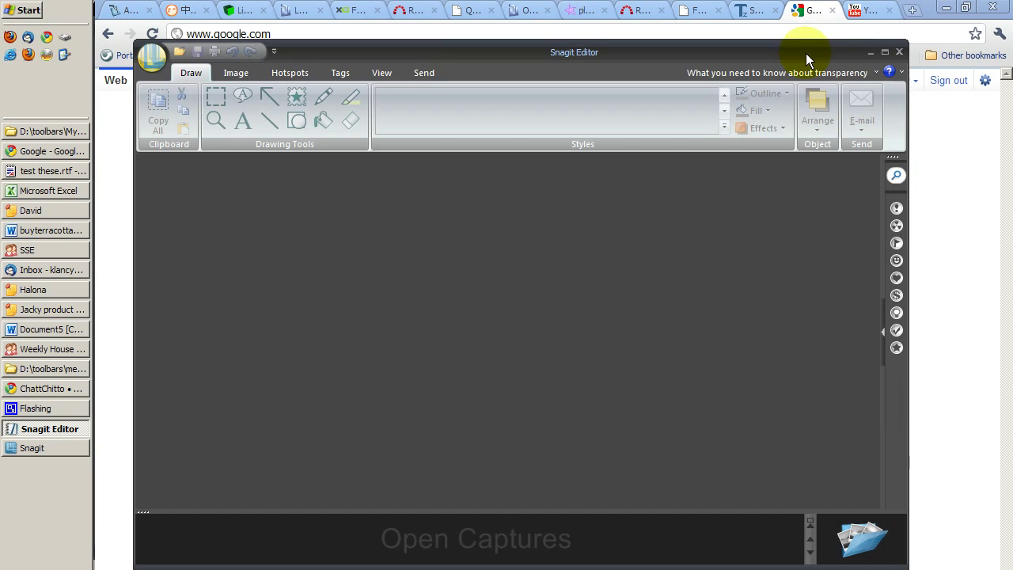
click(901, 54)
Step: Move the Snagit main capture window over the Google page, showing its profiles list
drag(507, 87, 551, 62)
mouse_move(524, 299)
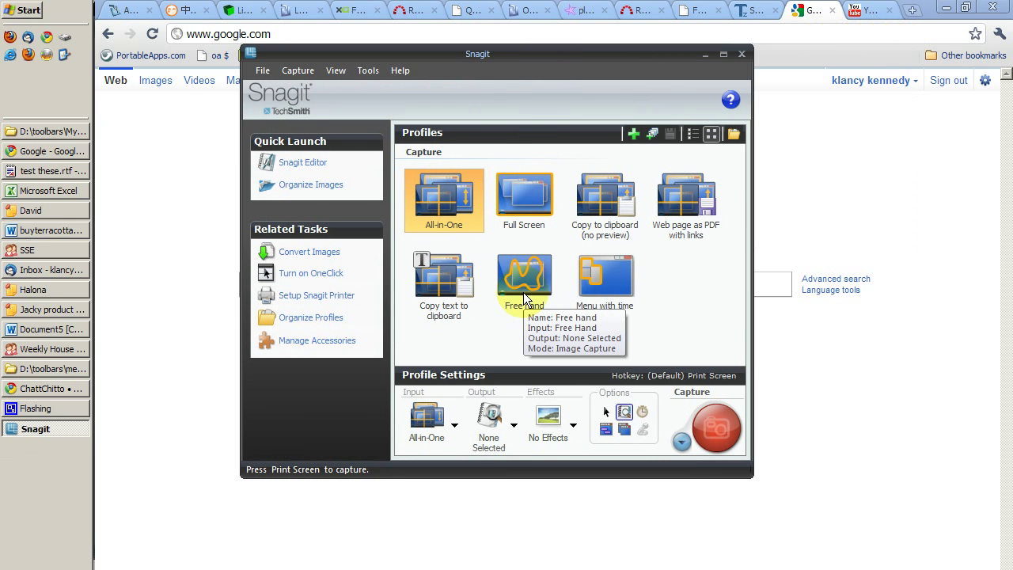